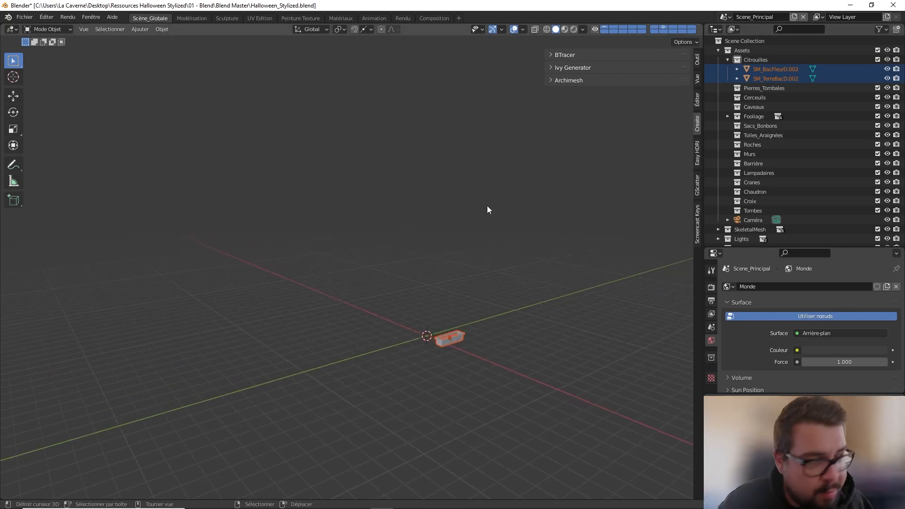
Move the two selected flower box objects, SM_BacFleurD.002 and SM_TerreBacD.002, into the Caveaux collection under Assets.
key("m")
key("m")
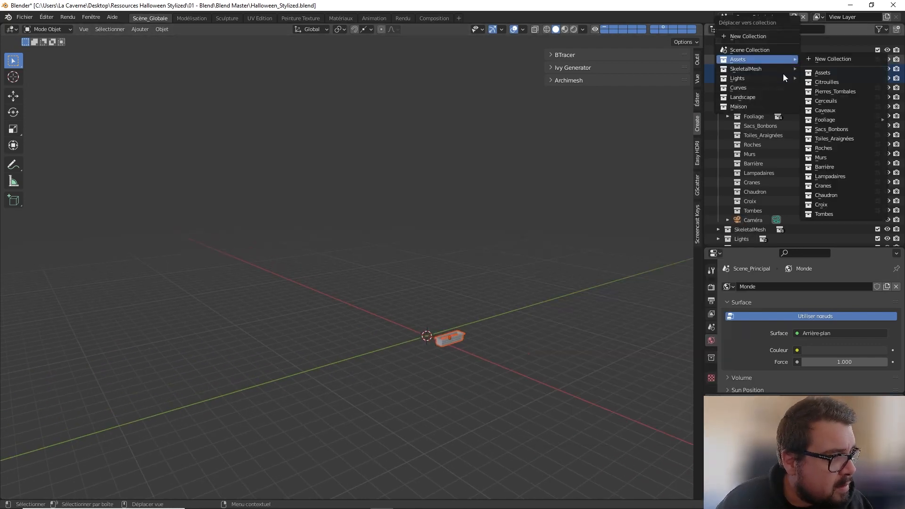
mouse_move(770, 59)
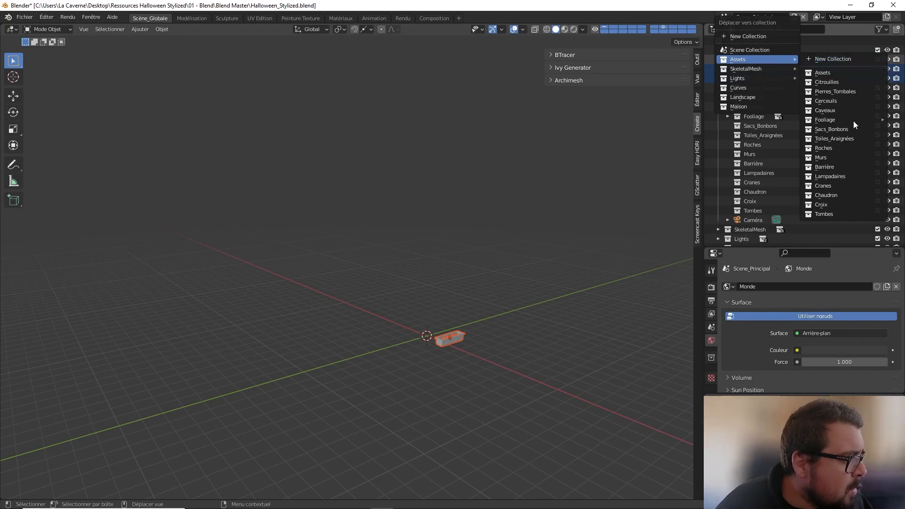
left_click(839, 111)
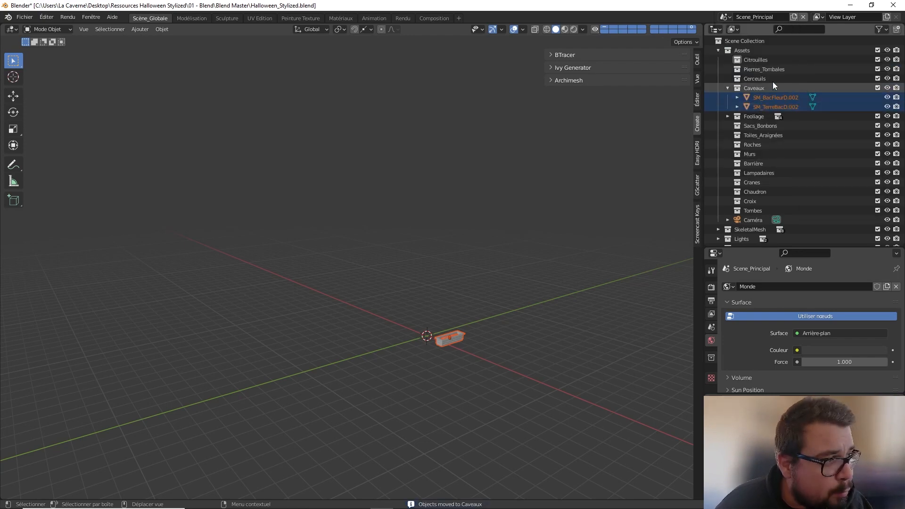
Import SM_BarriereBoisUE_low.fbx and move its wooden fence objects into the Barrière collection under Assets.
left_click(24, 17)
mouse_move(52, 146)
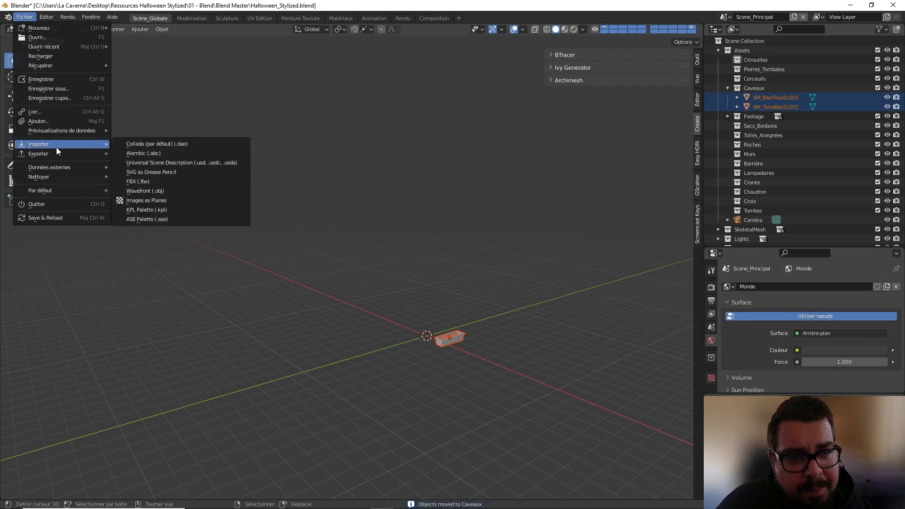
left_click(154, 183)
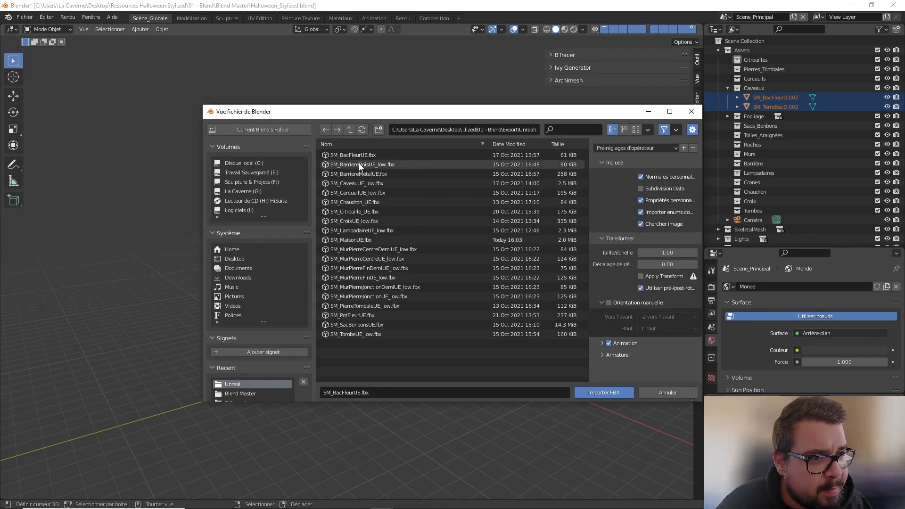
left_click(363, 165)
left_click(610, 392)
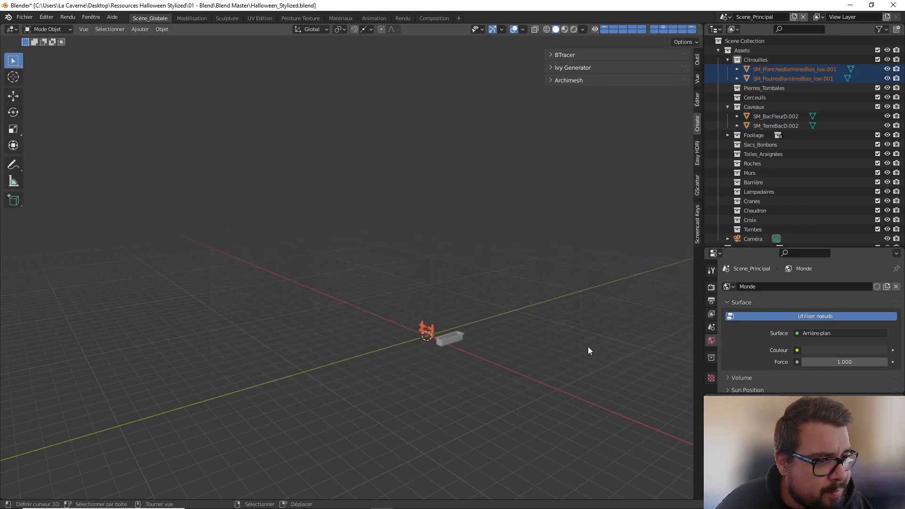
key("m")
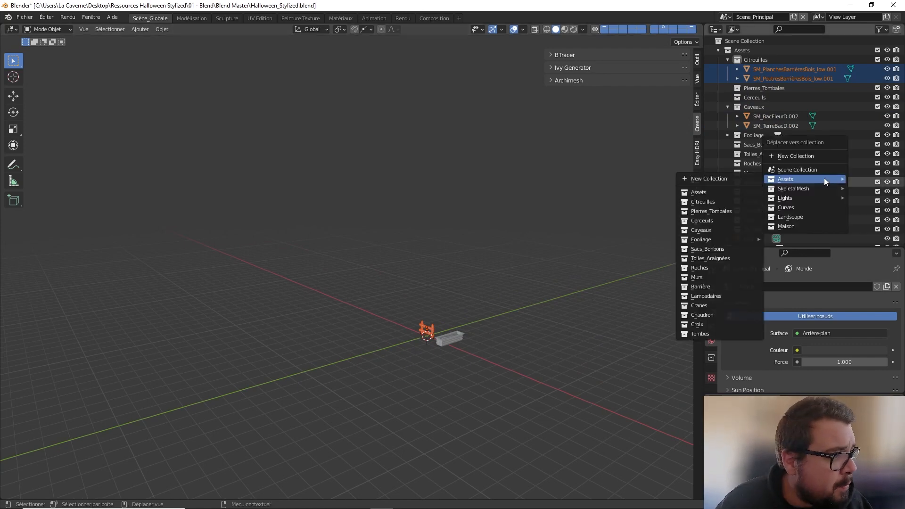
mouse_move(816, 181)
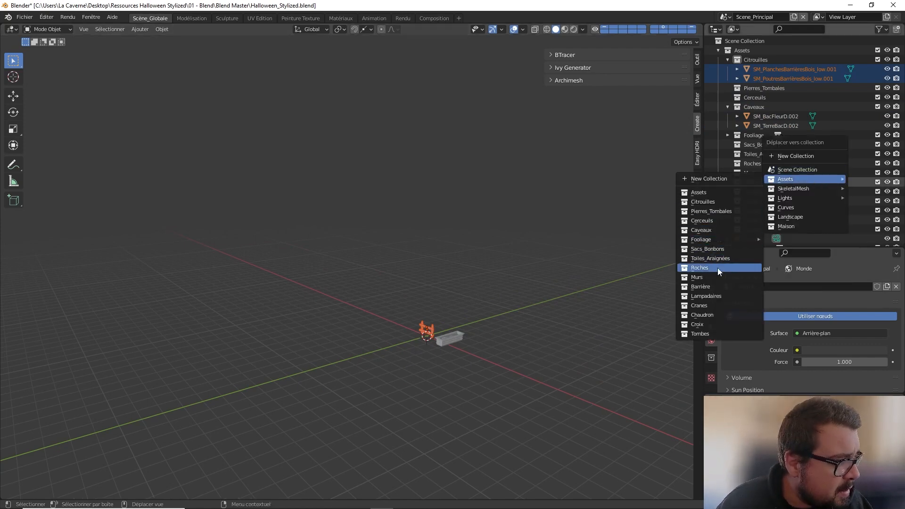
left_click(719, 287)
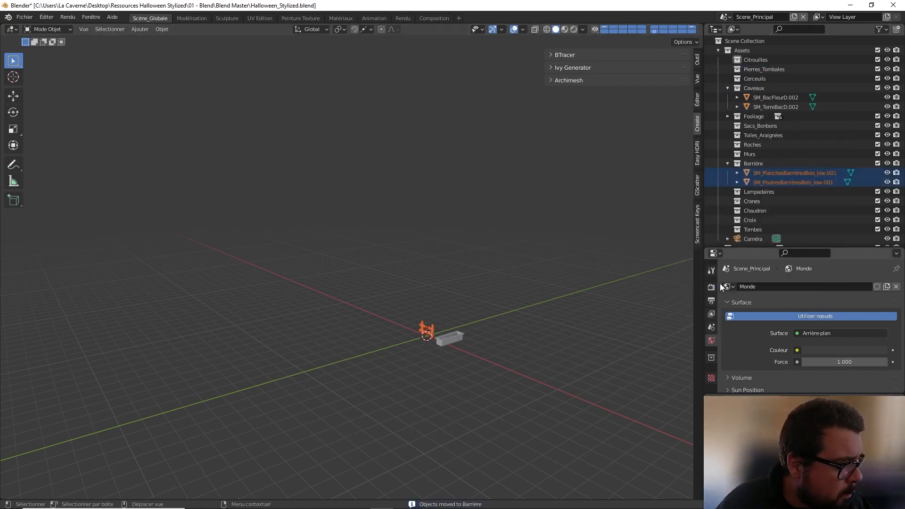
Import SM_BarriereMetalUE.fbx and move the metal fence into the Barrière collection under Assets.
left_click(25, 17)
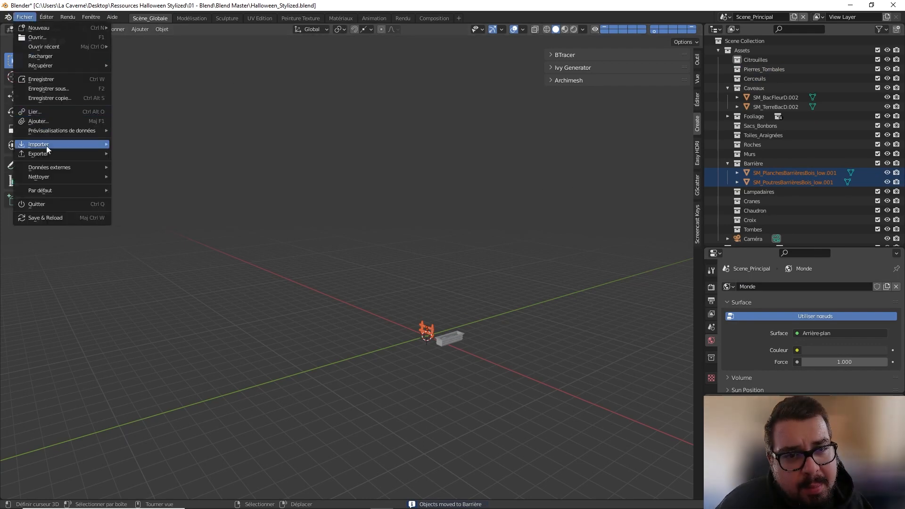
mouse_move(47, 146)
left_click(138, 181)
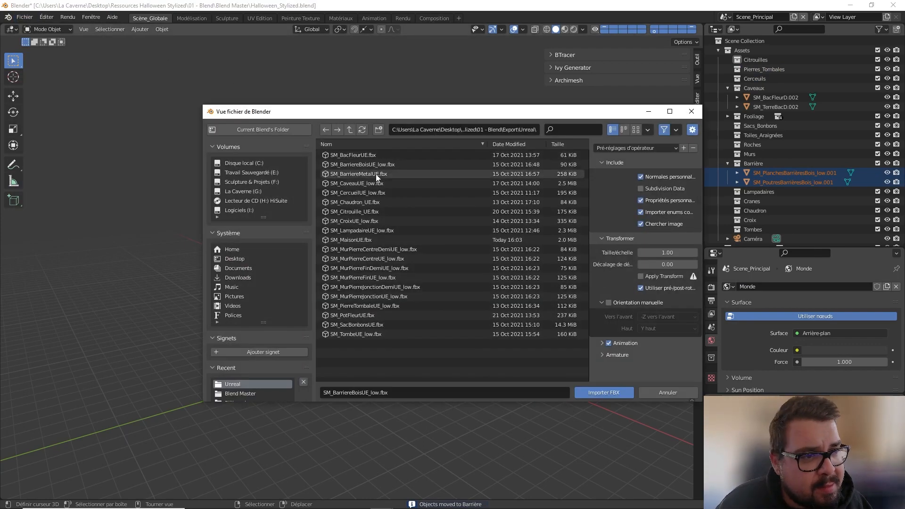
left_click(360, 175)
double_click(361, 178)
key("m")
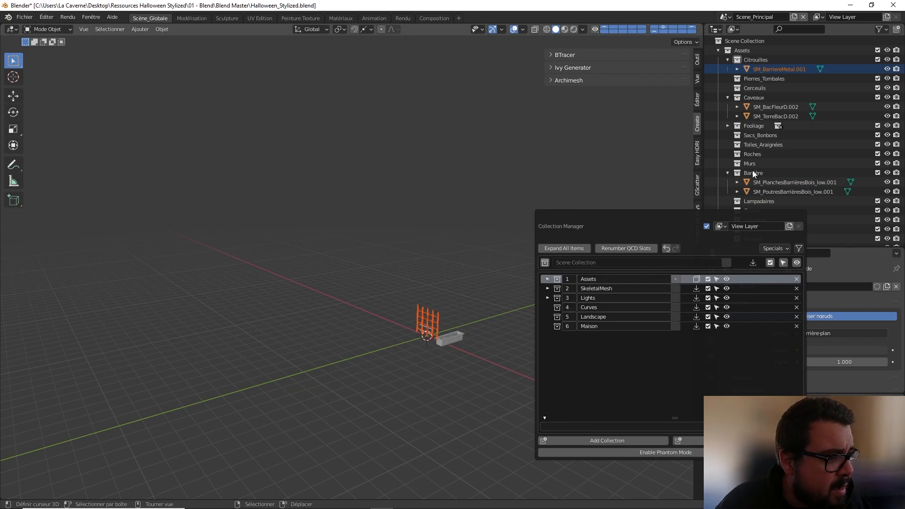
key("m")
mouse_move(773, 141)
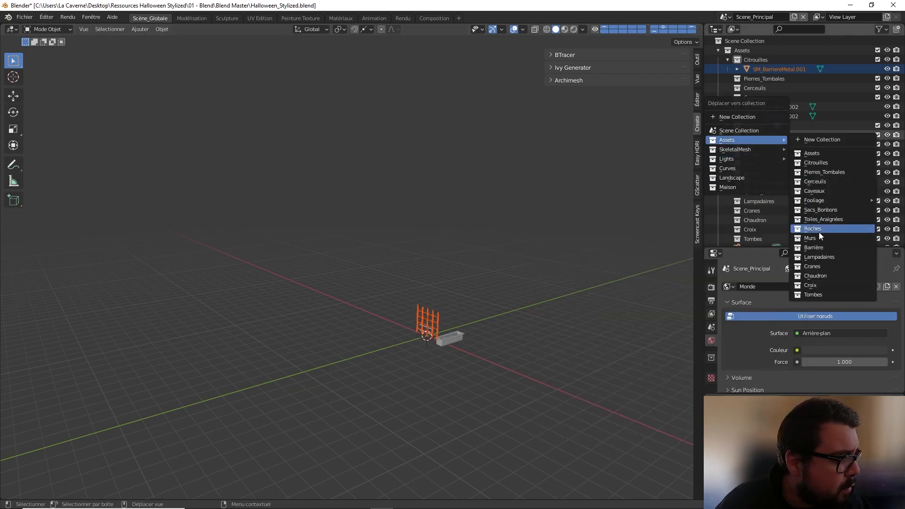
left_click(812, 248)
Import SM_CaveauUE_low.fbx and move all of the vault's parts into the Caveaux collection under Assets.
left_click(25, 17)
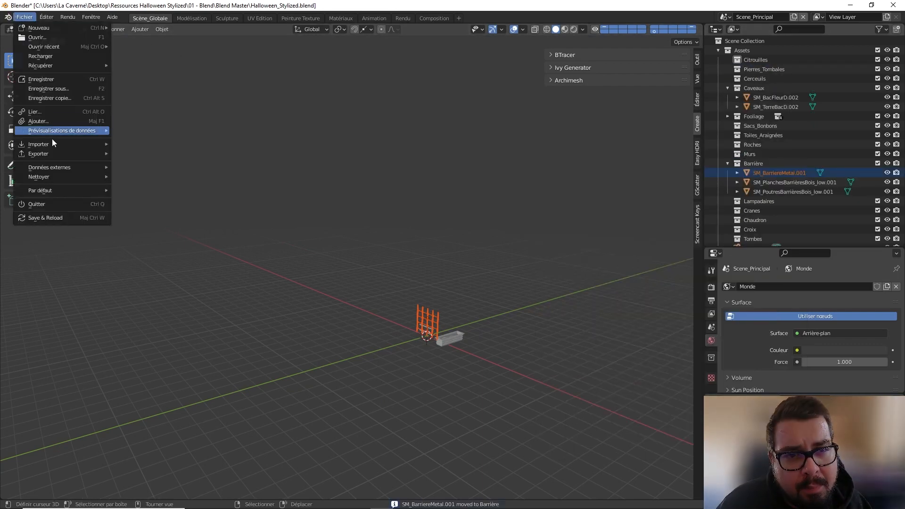
mouse_move(69, 146)
left_click(136, 181)
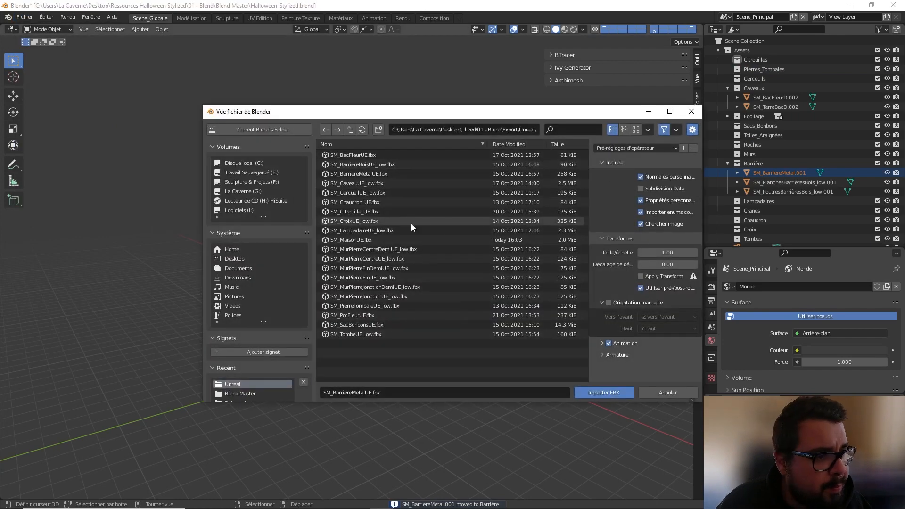
left_click(362, 184)
double_click(378, 185)
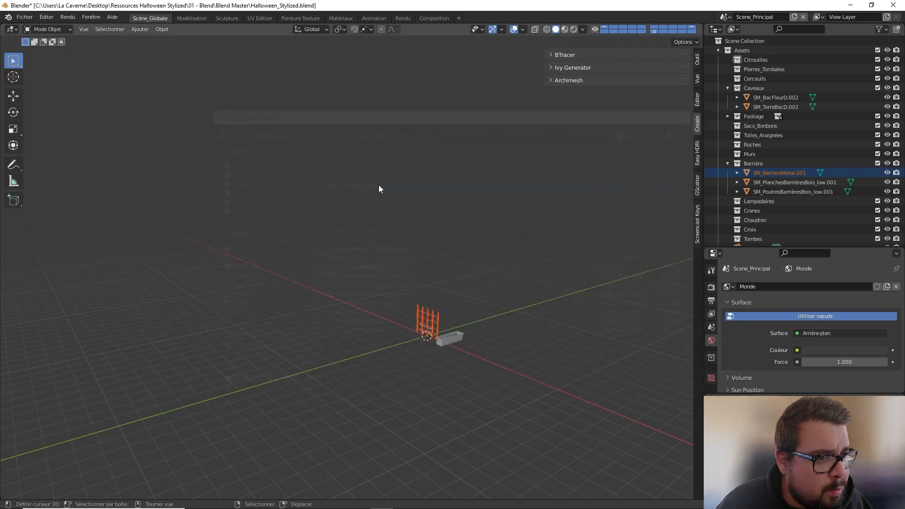
key("m")
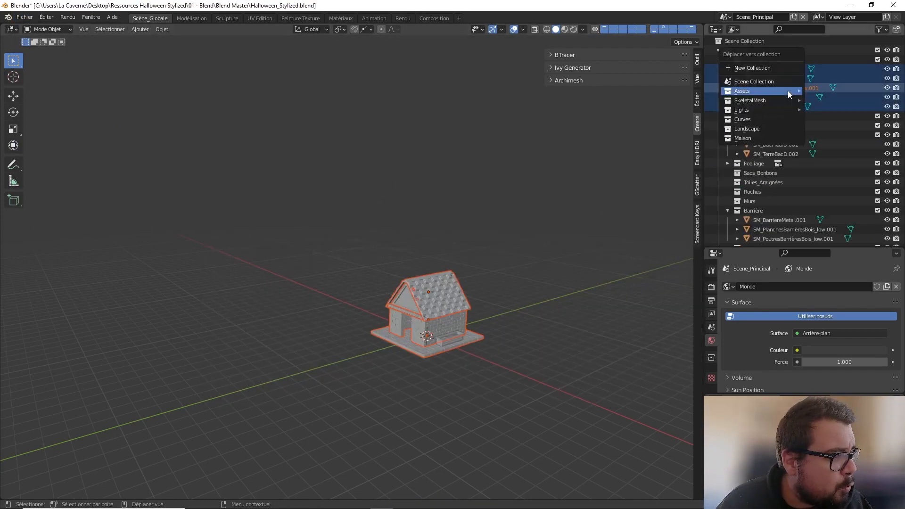
mouse_move(787, 90)
left_click(841, 141)
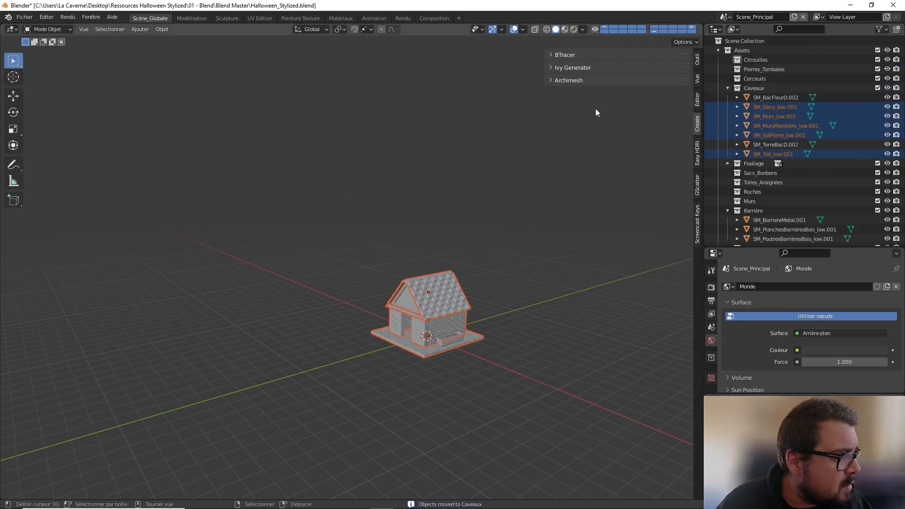
Import SM_Chaudron_UE.fbx and move the cauldron into the Chaudron collection under Assets.
left_click(25, 17)
mouse_move(72, 144)
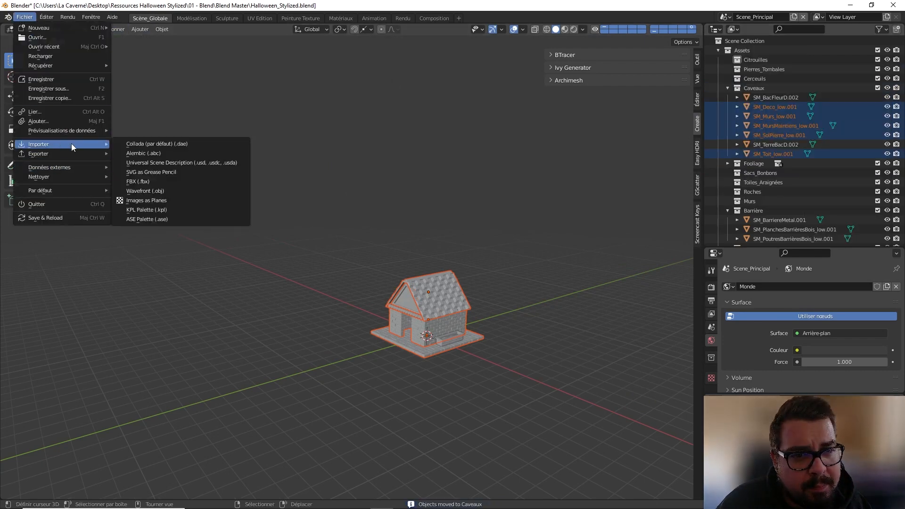
left_click(157, 182)
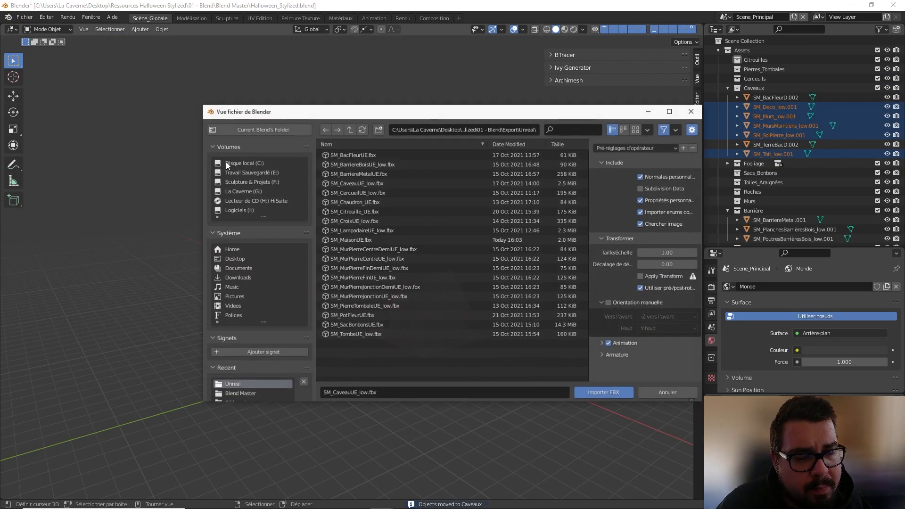
double_click(357, 203)
key("m")
mouse_move(793, 171)
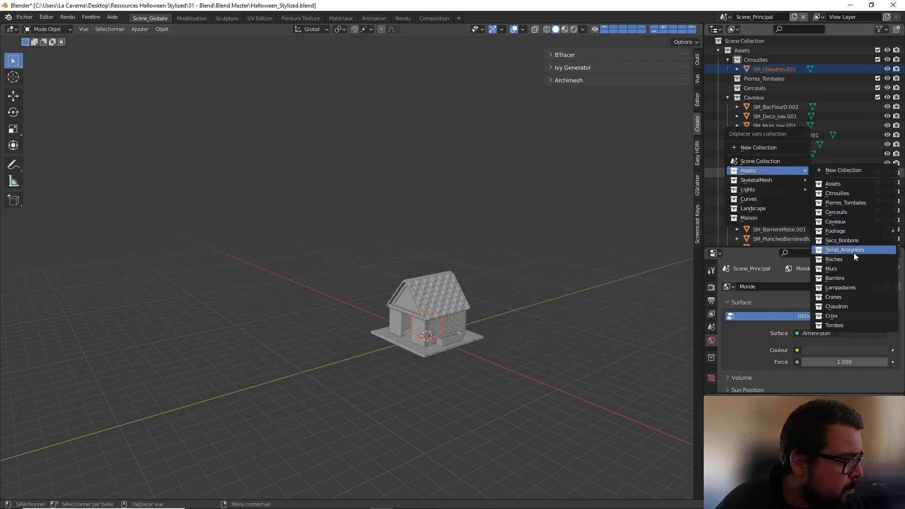
left_click(837, 307)
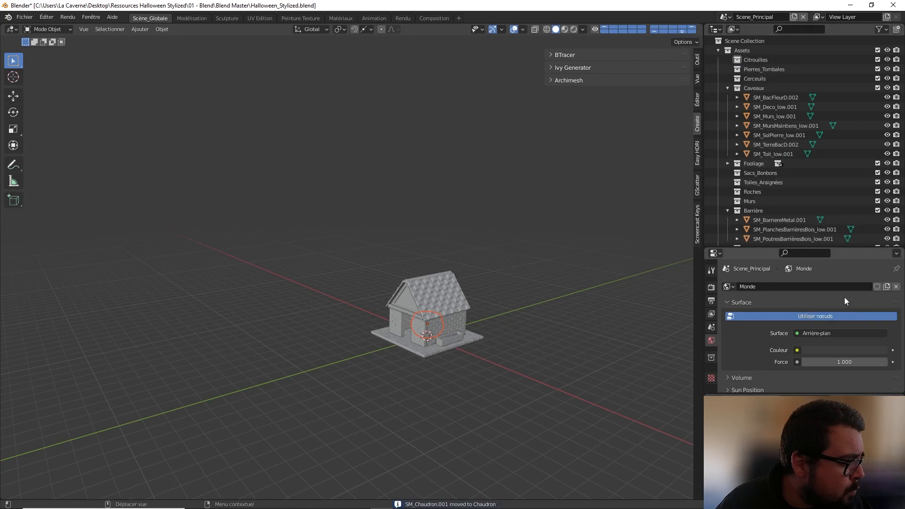
Import SM_Citrouille_UE.fbx and assign the pumpkin's parts to the Citrouilles collection under Assets.
left_click(24, 17)
mouse_move(58, 142)
left_click(164, 185)
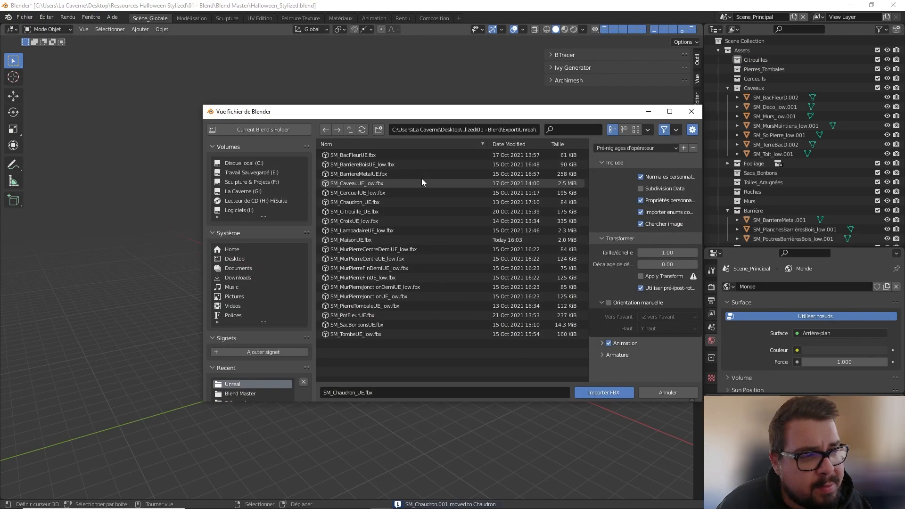
left_click(360, 212)
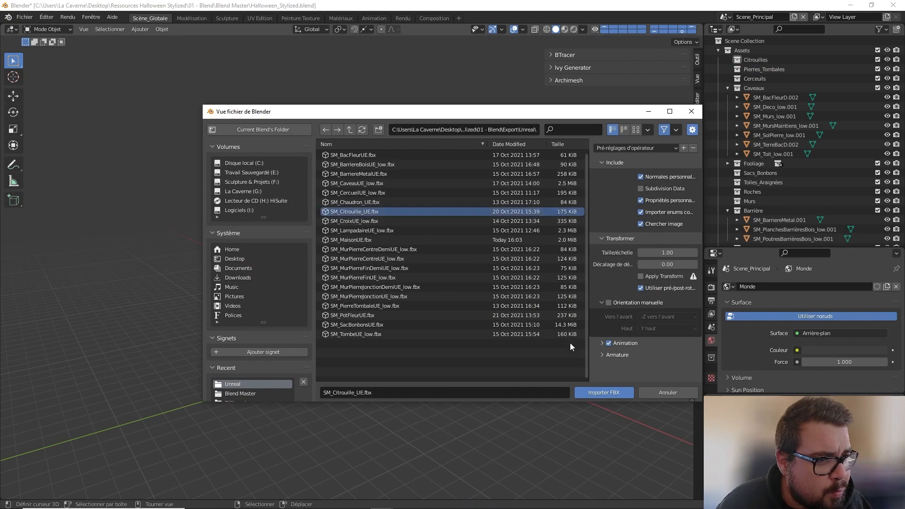
left_click(608, 391)
key("m")
mouse_move(796, 138)
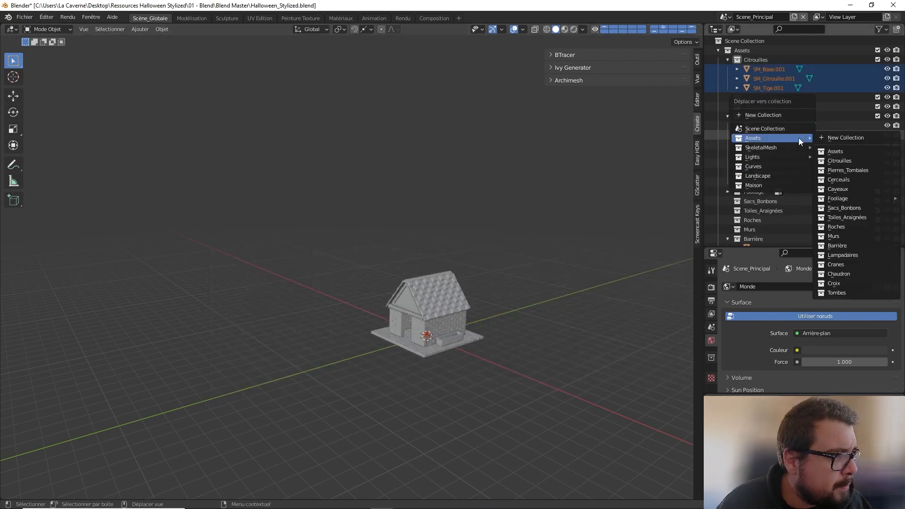
left_click(839, 161)
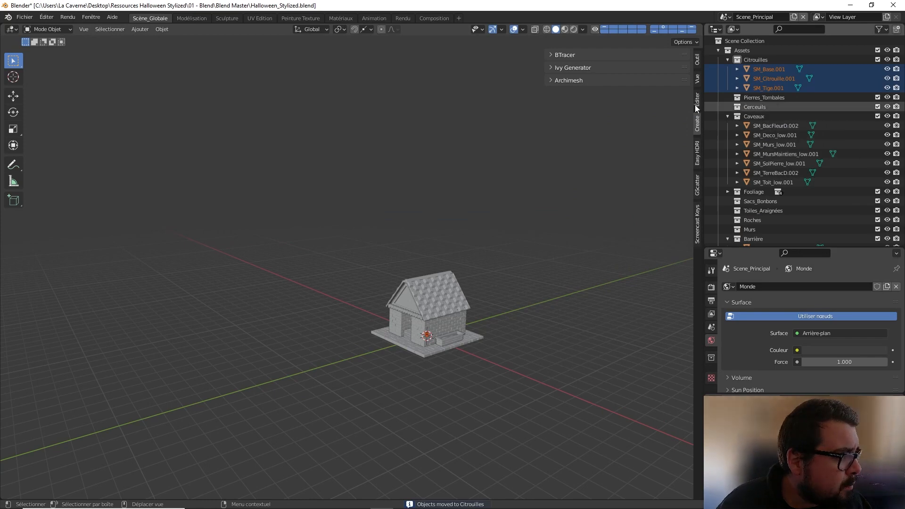
Import SM_CroixUE_low.fbx and move the cross's parts into the Croix collection under Assets.
left_click(24, 17)
mouse_move(53, 145)
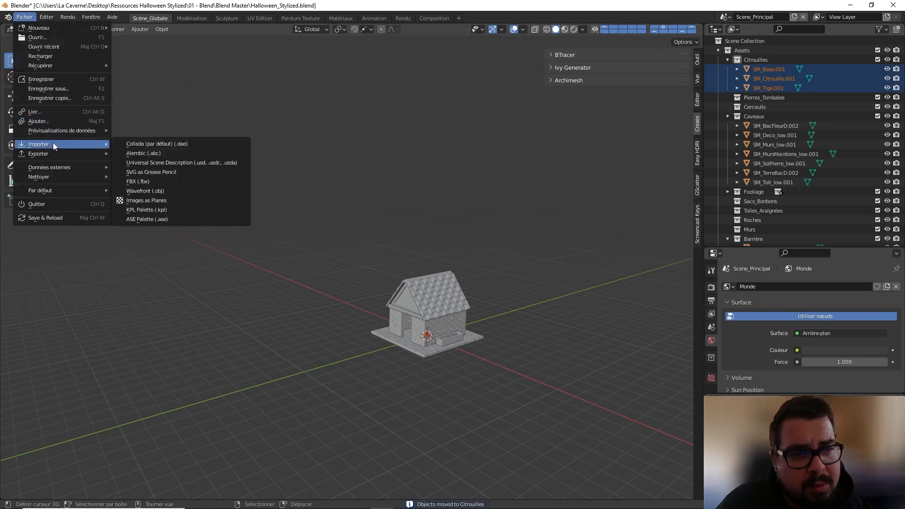
left_click(160, 184)
left_click(370, 220)
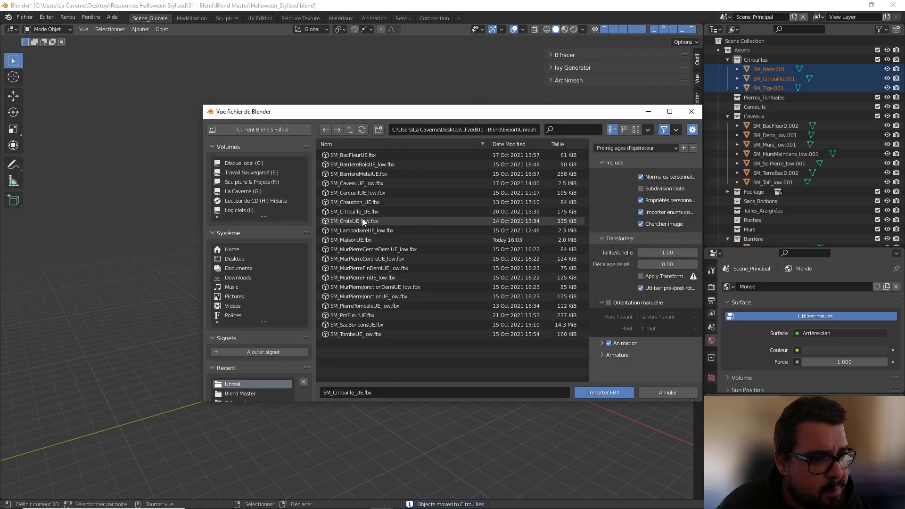
left_click(604, 392)
key("m")
mouse_move(790, 154)
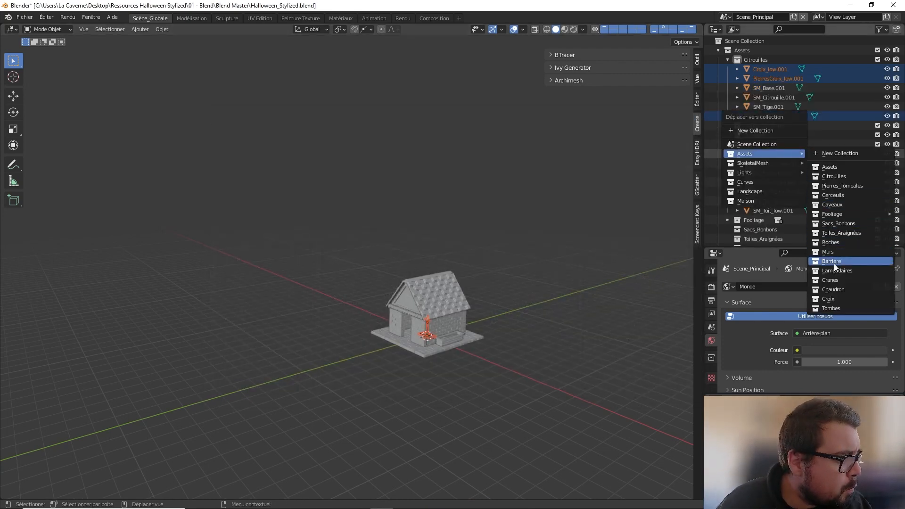
left_click(833, 298)
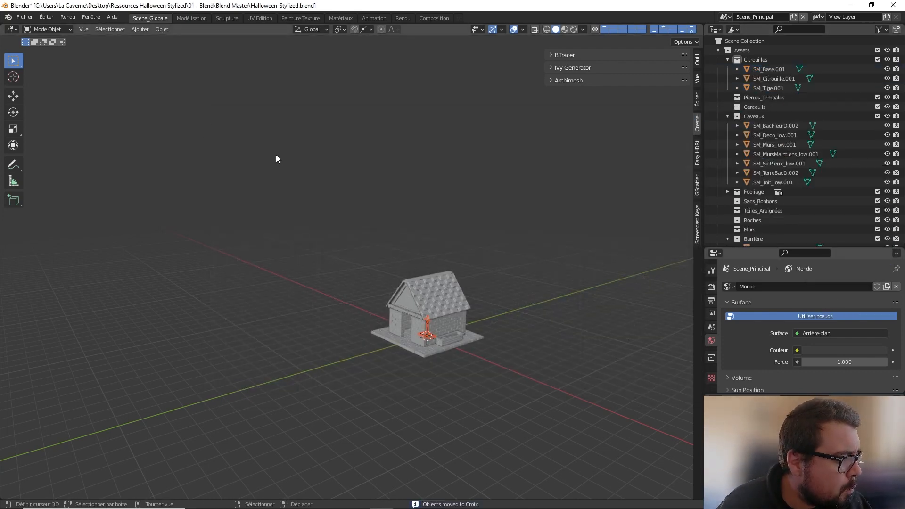
Import SM_LampadaireUE_low.fbx and move the street lamp's parts into the Lampadaires collection under Assets.
left_click(25, 18)
mouse_move(58, 144)
left_click(146, 173)
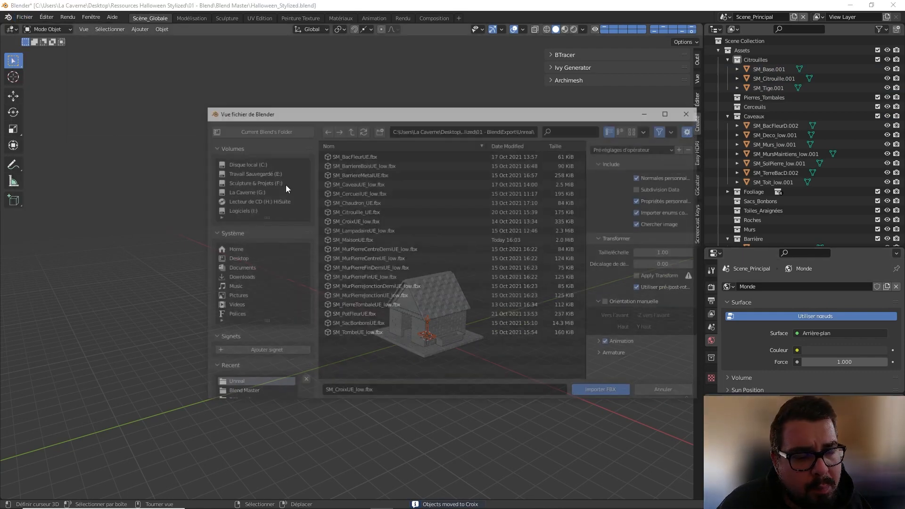
double_click(352, 230)
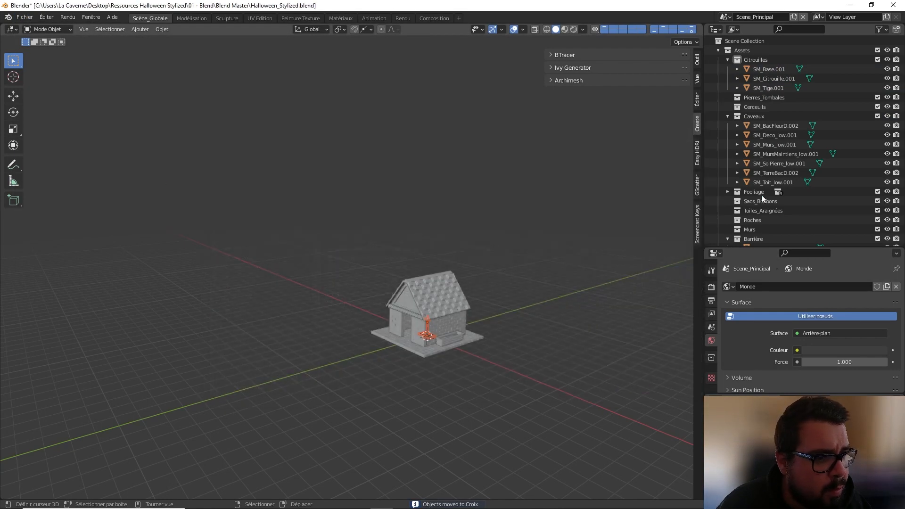
key("m")
mouse_move(810, 132)
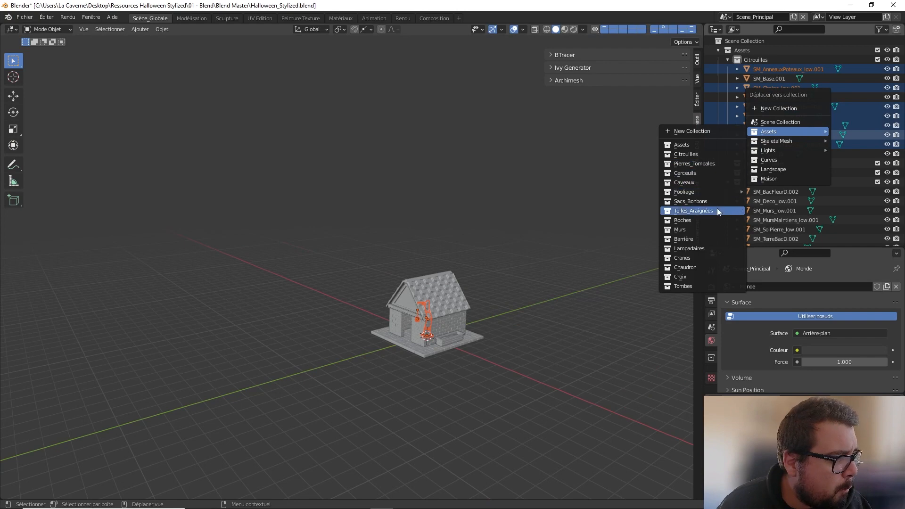
left_click(704, 249)
Import SM_MaisonUE.fbx and move the house's parts into the Maison collection.
left_click(25, 18)
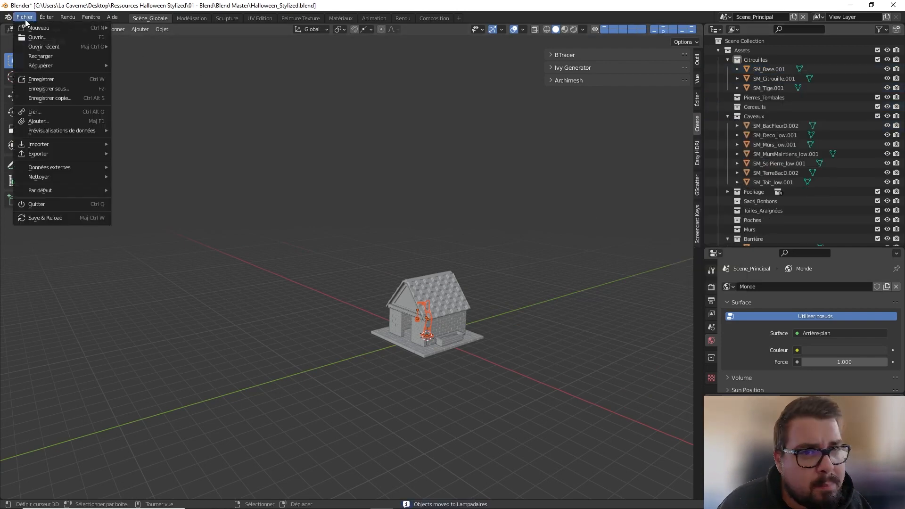
mouse_move(91, 143)
left_click(158, 179)
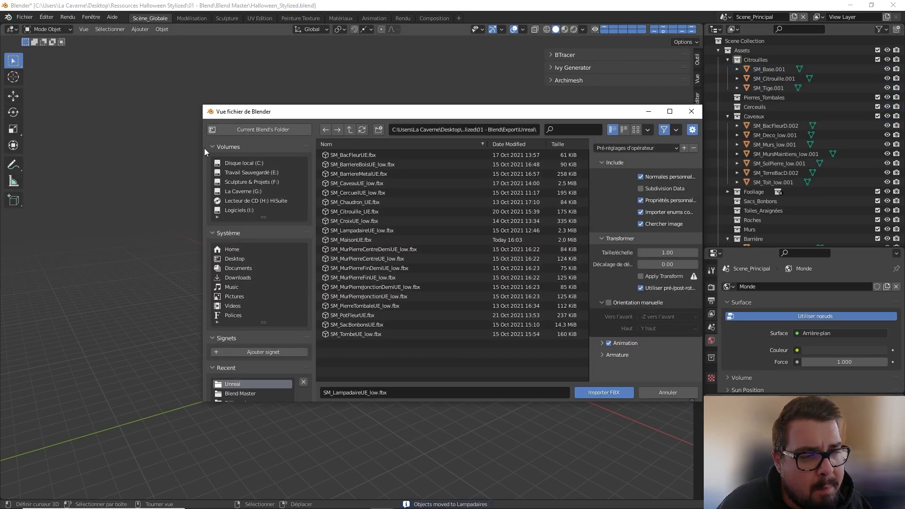
double_click(358, 239)
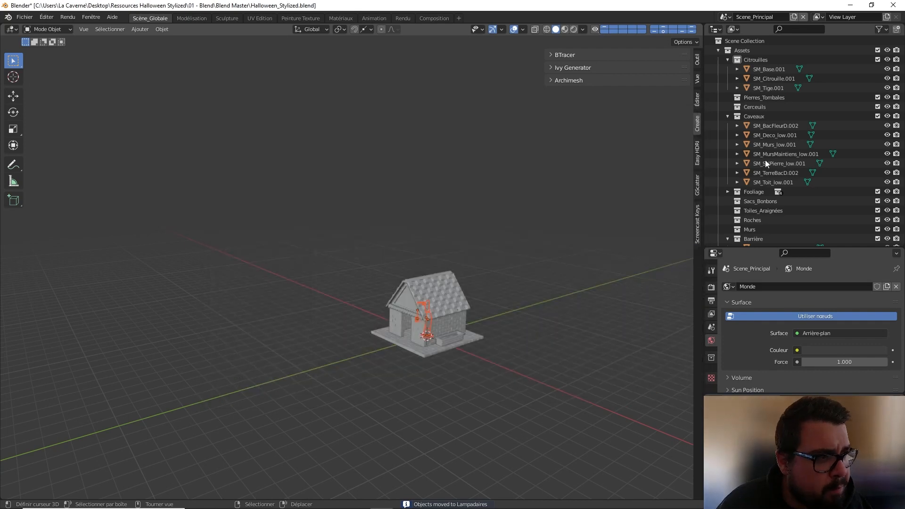
key("m")
mouse_move(771, 137)
left_click(731, 186)
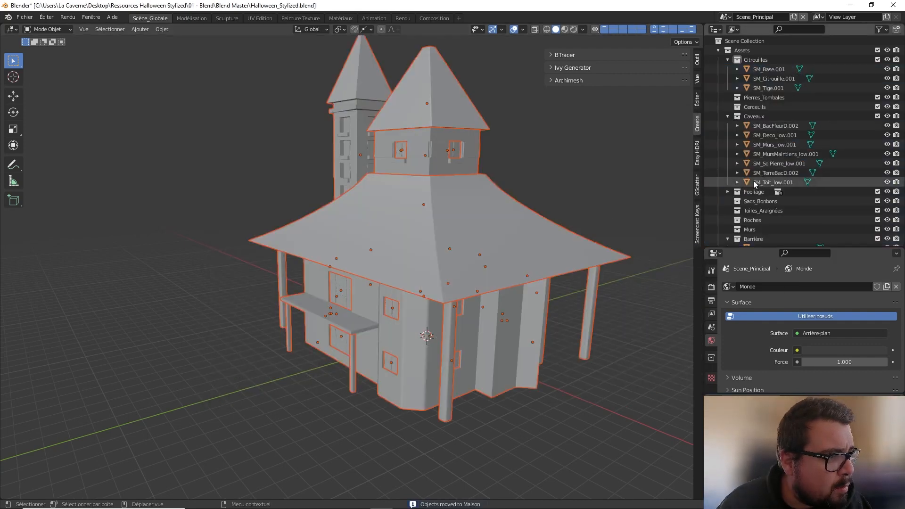
Import SM_MurPierreCentreDemiUE_low.fbx and move the wall piece into the Murs collection under Assets.
left_click(24, 17)
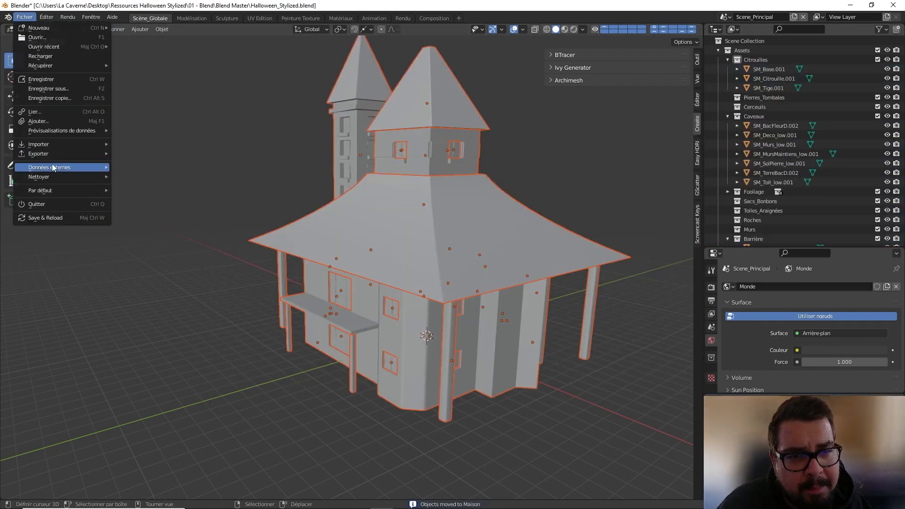
mouse_move(52, 146)
left_click(137, 181)
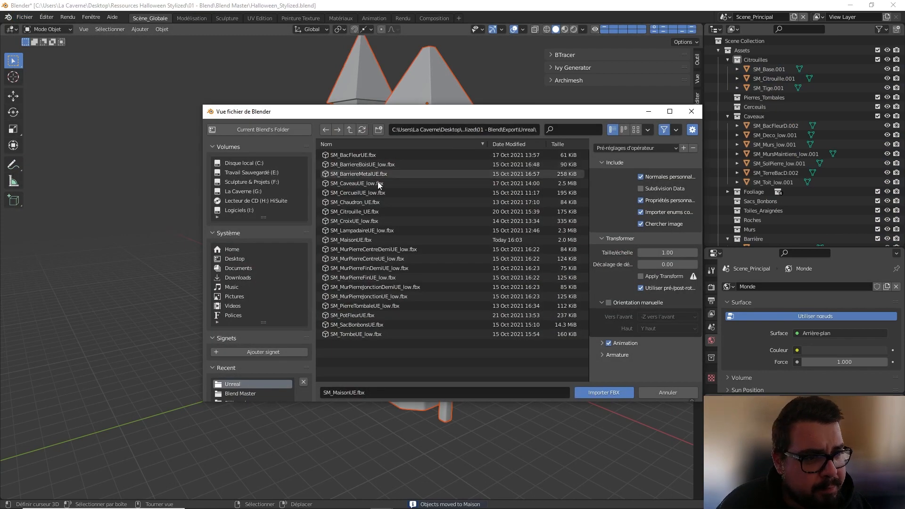
left_click(368, 250)
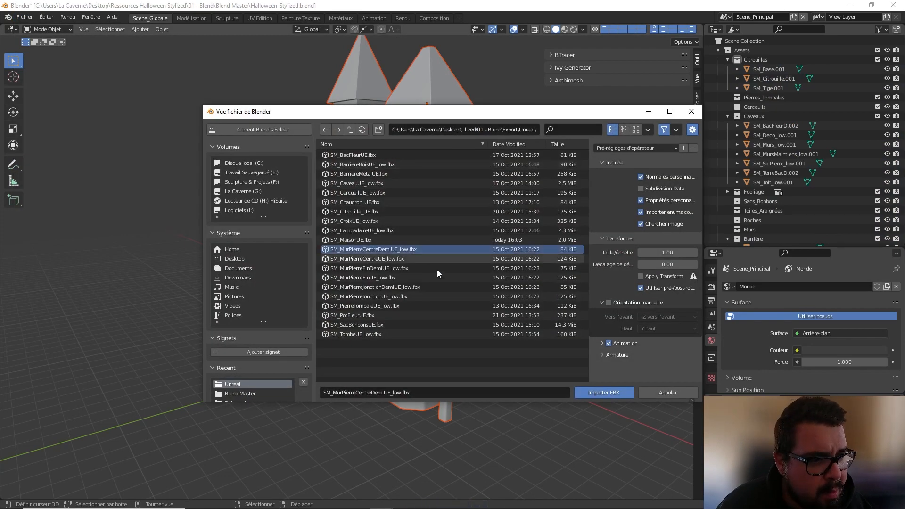
left_click(609, 392)
key("m")
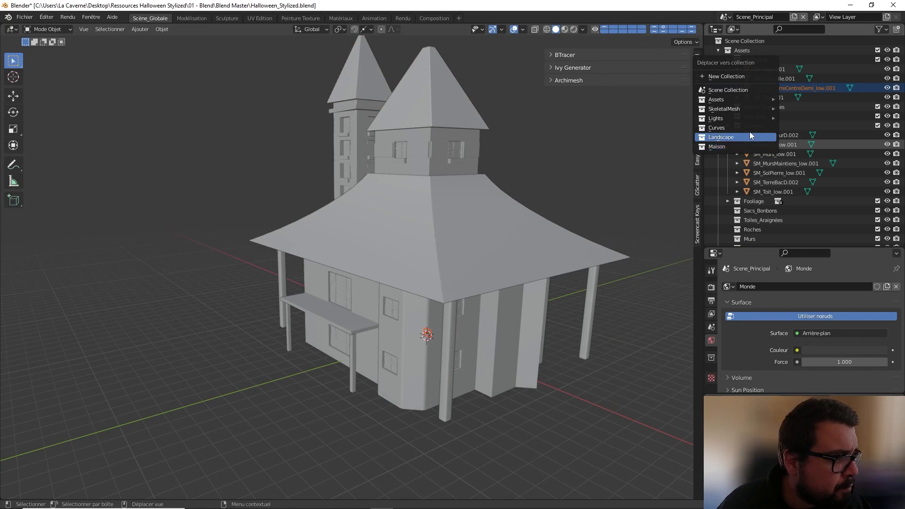
mouse_move(739, 101)
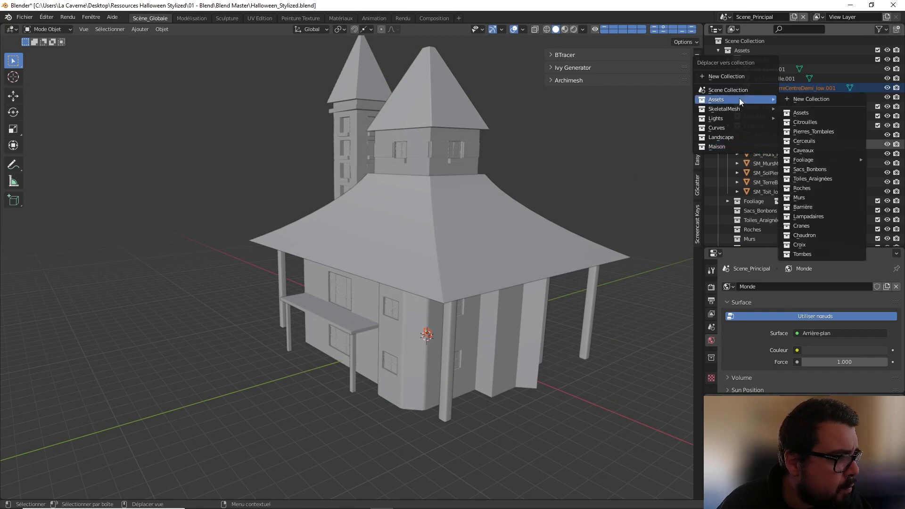
left_click(802, 198)
Import the five other stone wall FBX files together, from SM_MurPierreCentreUE_low.fbx through SM_MurPierreJonctionUE_low.fbx.
left_click(24, 17)
mouse_move(62, 146)
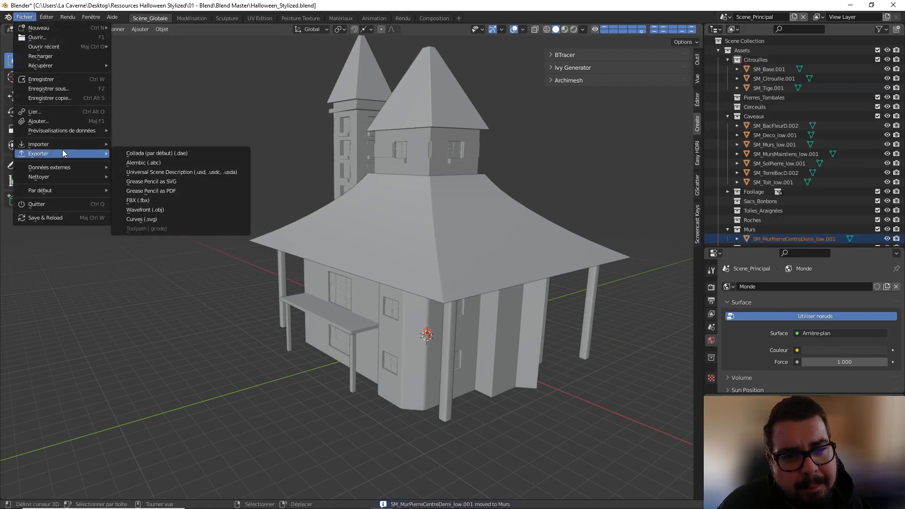
left_click(141, 182)
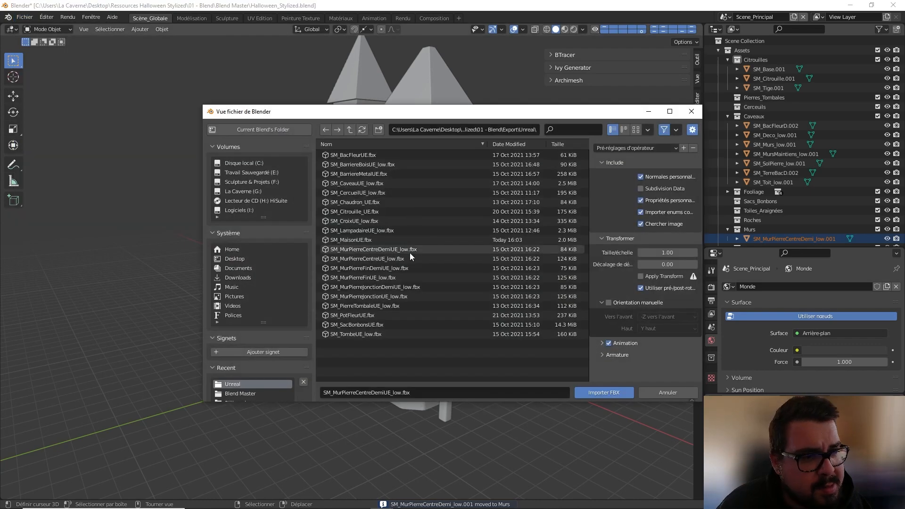
left_click(380, 259)
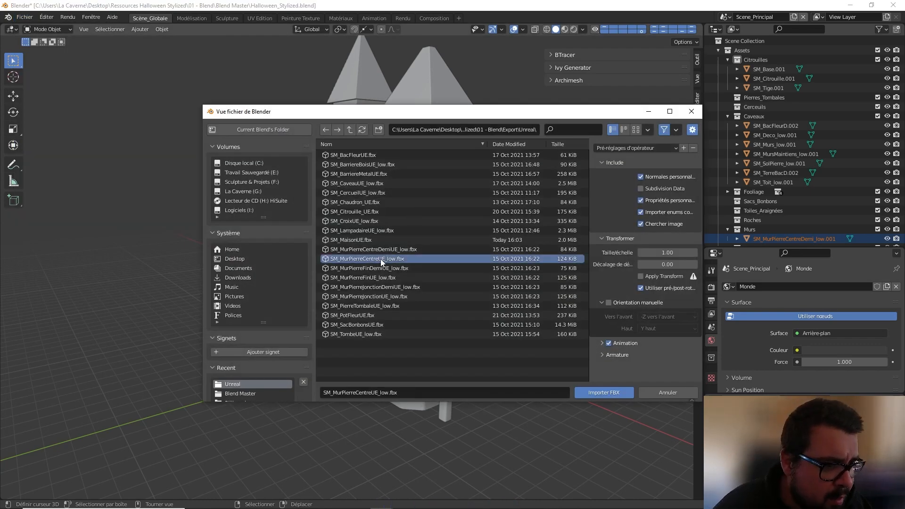
left_click(379, 296, "shift")
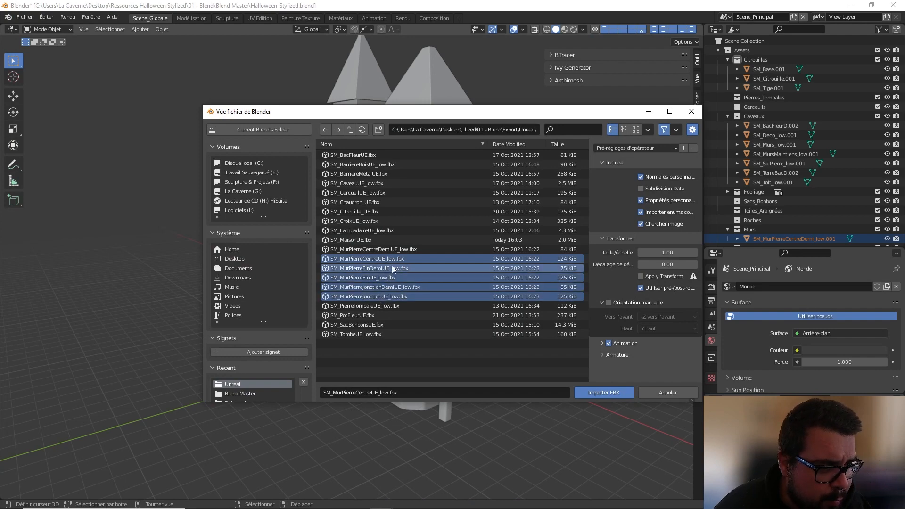
left_click(609, 392)
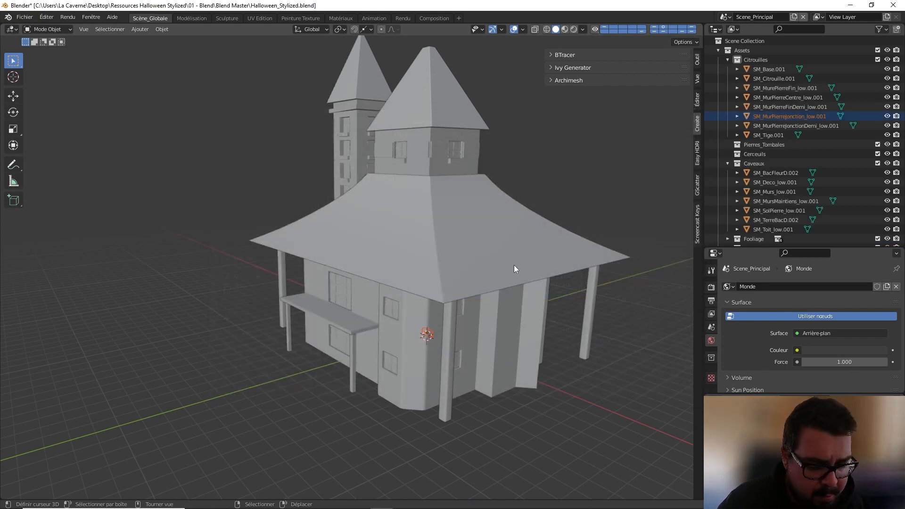
Move the five newly imported stone wall objects from Citrouilles into the Murs collection under Assets.
right_click(777, 160)
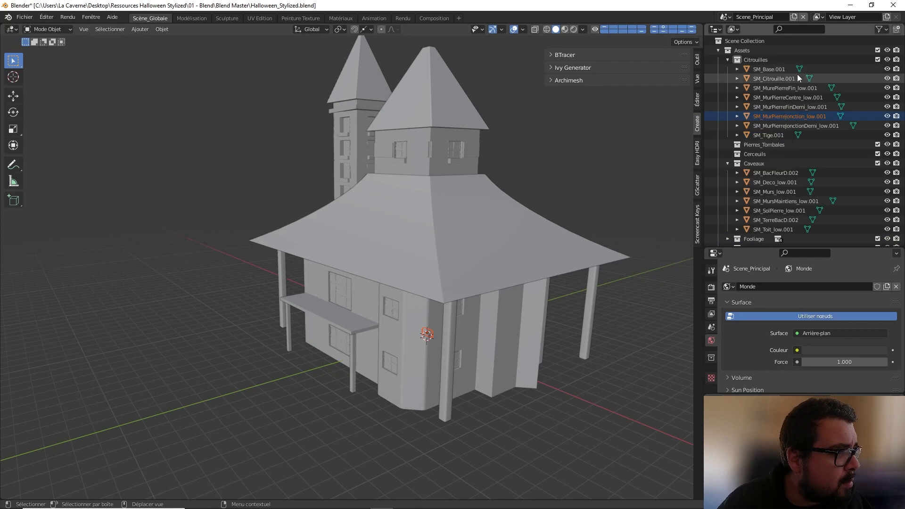
left_click(788, 89)
left_click(790, 124, "shift")
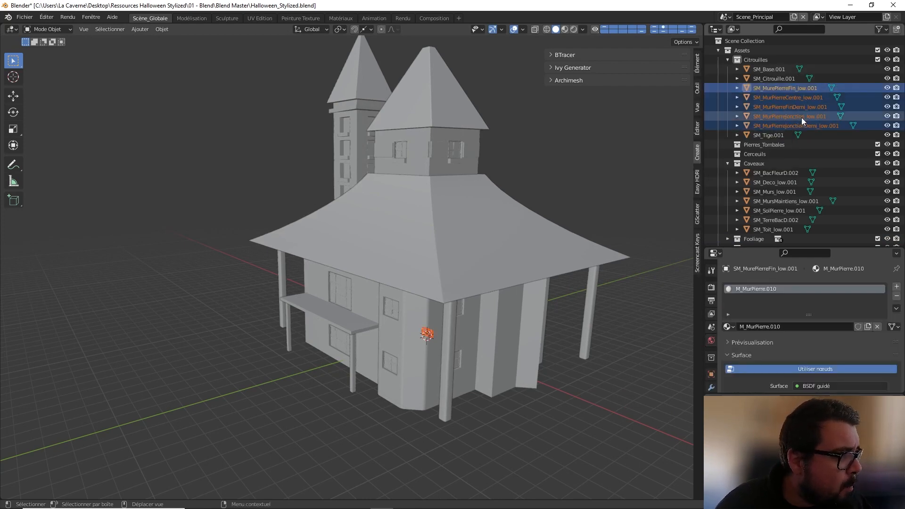
key("m")
mouse_move(801, 117)
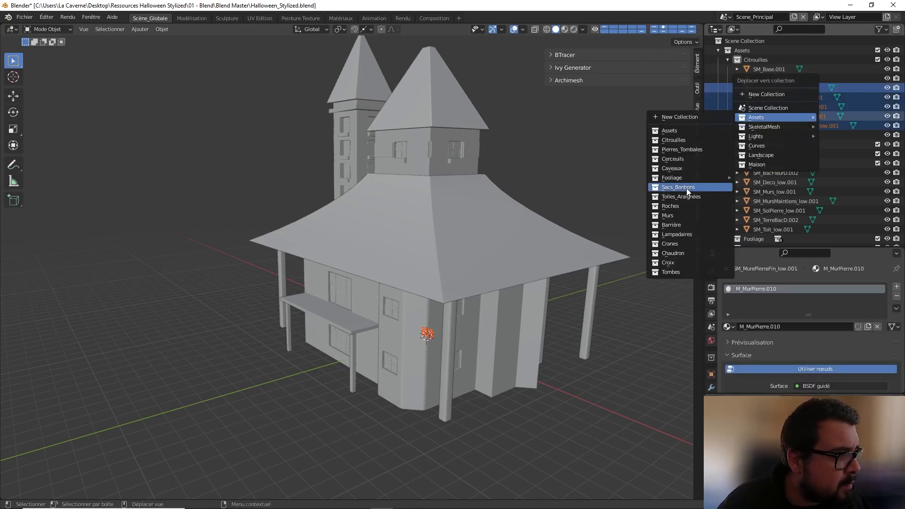
left_click(680, 216)
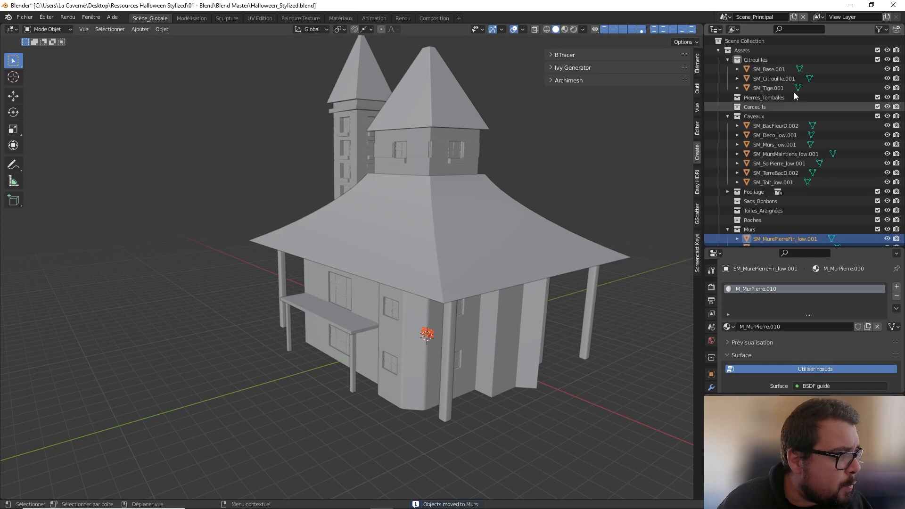
Collapse the Citrouilles, Caveaux, Murs, Barrière, Lampadaires, Chaudron and Croix collections in the scene hierarchy.
left_click(729, 59)
left_click(729, 88)
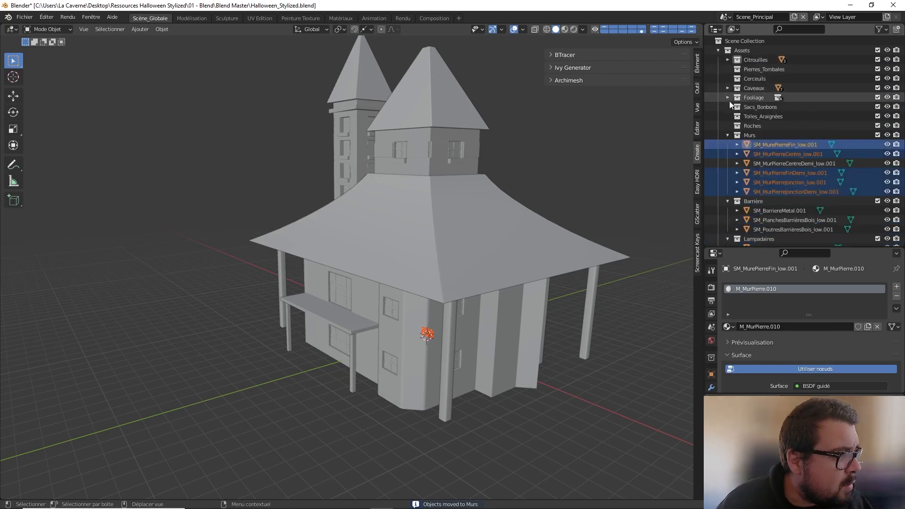
left_click(729, 136)
left_click(729, 145)
left_click(728, 154)
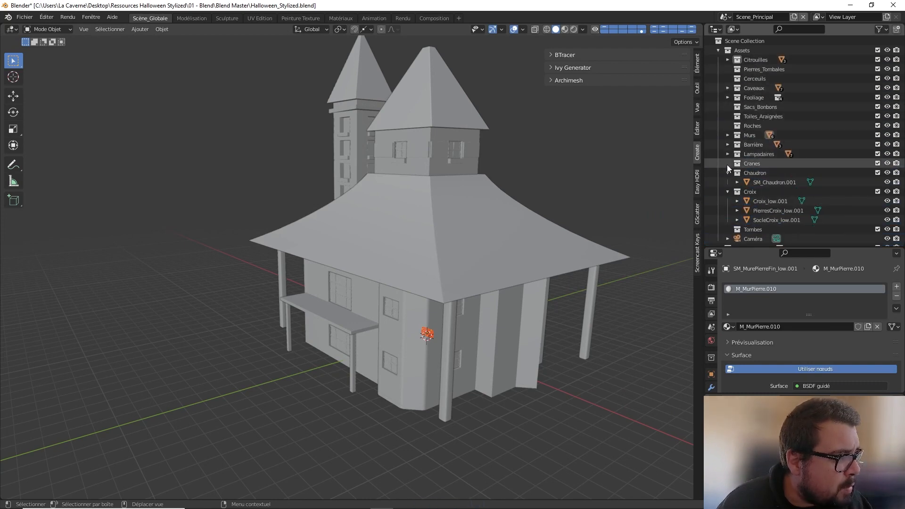
left_click(728, 173)
left_click(728, 182)
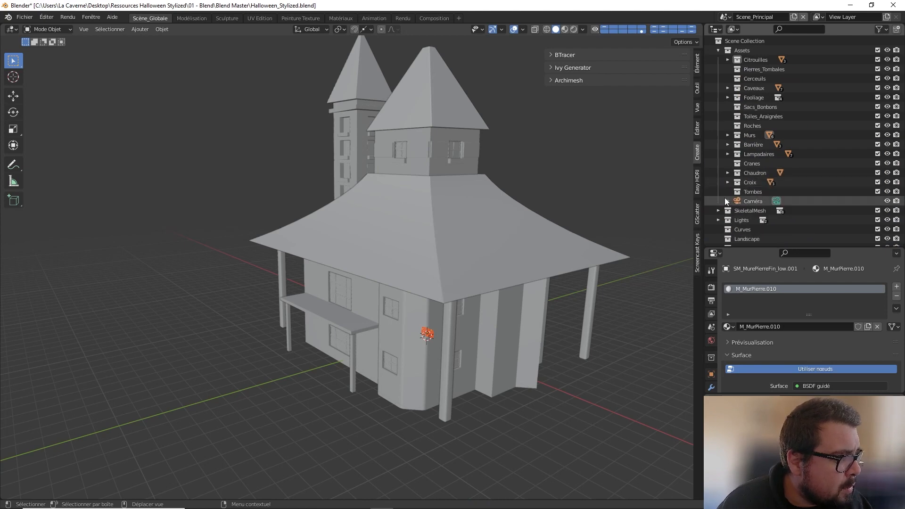
Import SM_PierreTombaleUE_low.fbx and move the tombstone's parts into the Pierres_Tombales collection under Assets.
left_click(24, 16)
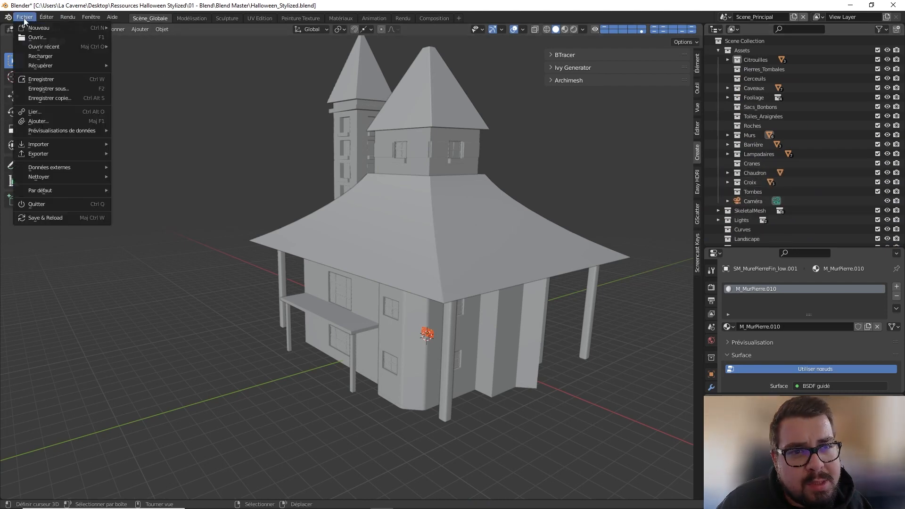
mouse_move(61, 144)
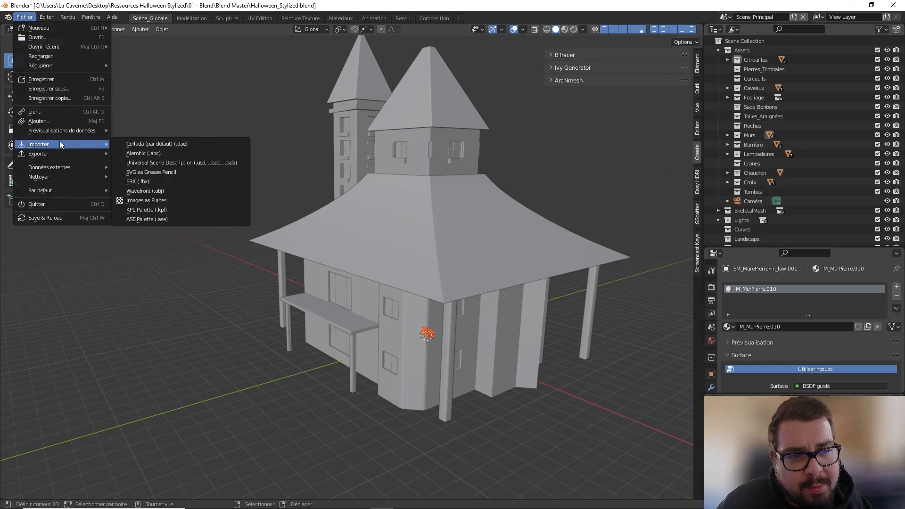
left_click(137, 181)
left_click(387, 305)
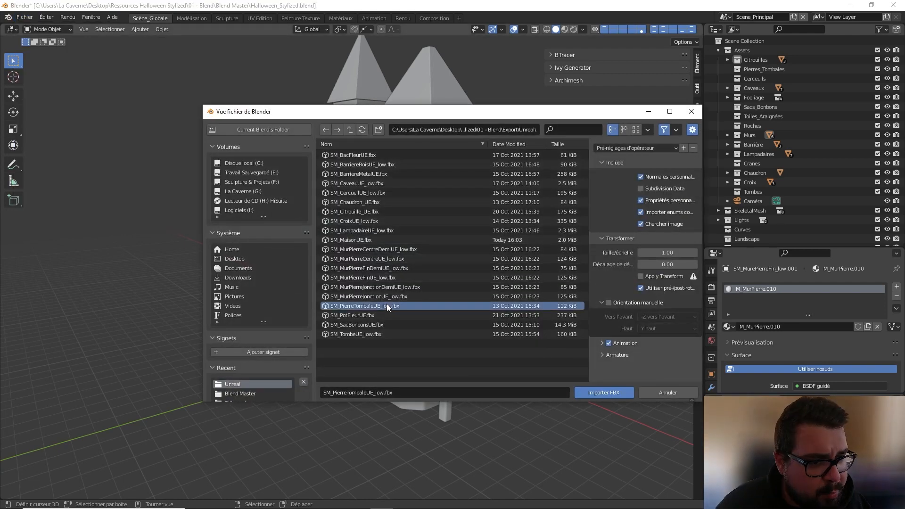
left_click(594, 393)
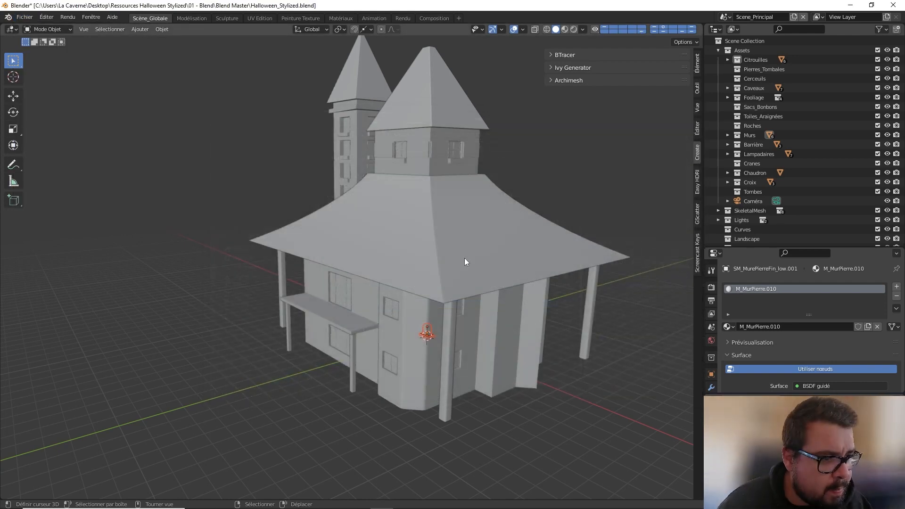
key("m")
key("m")
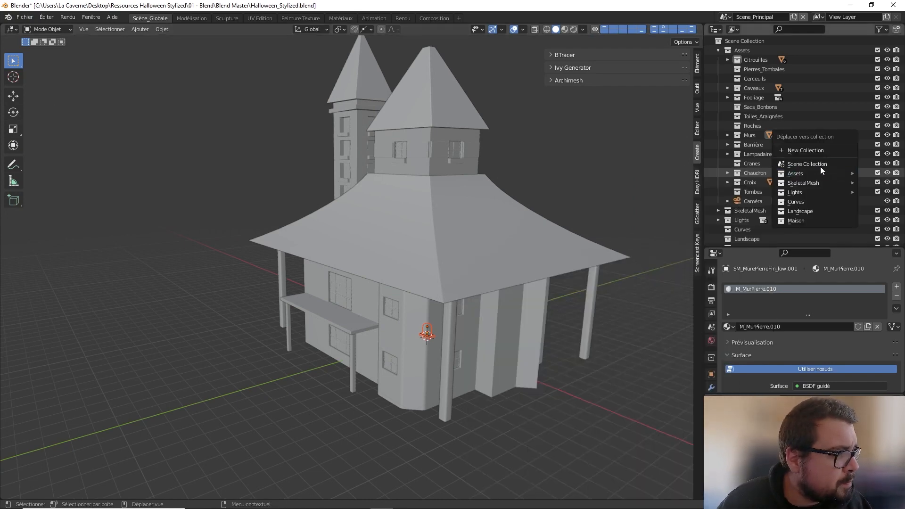
mouse_move(805, 175)
left_click(738, 209)
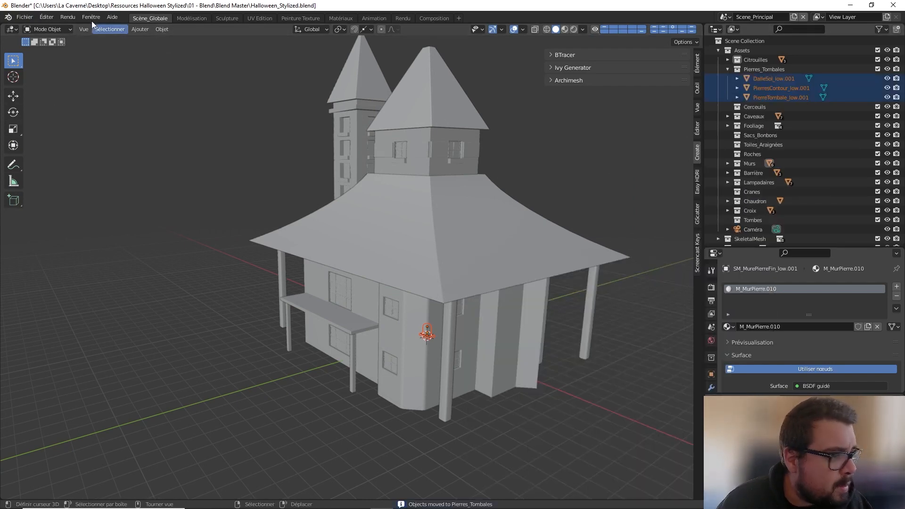
Import SM_PotFleurUE.fbx and move the flower pot's parts into the Caveaux collection under Assets.
left_click(24, 17)
mouse_move(48, 148)
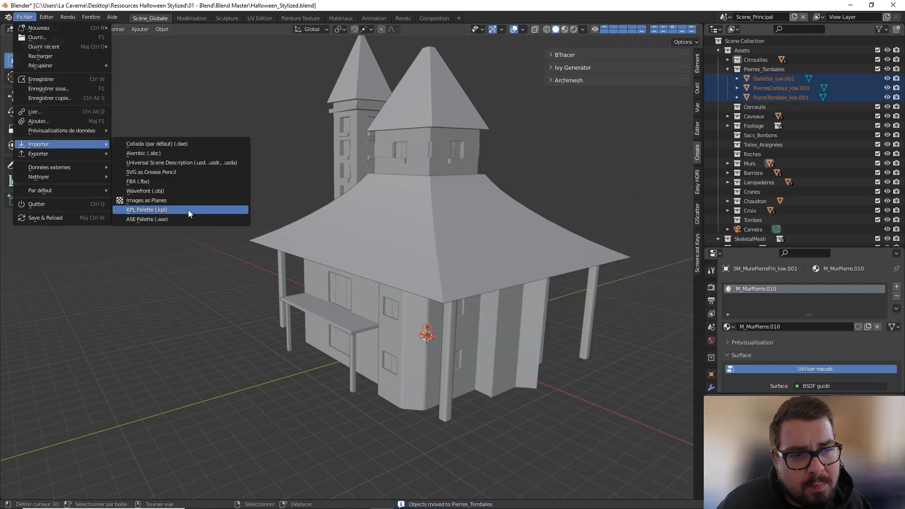
left_click(154, 183)
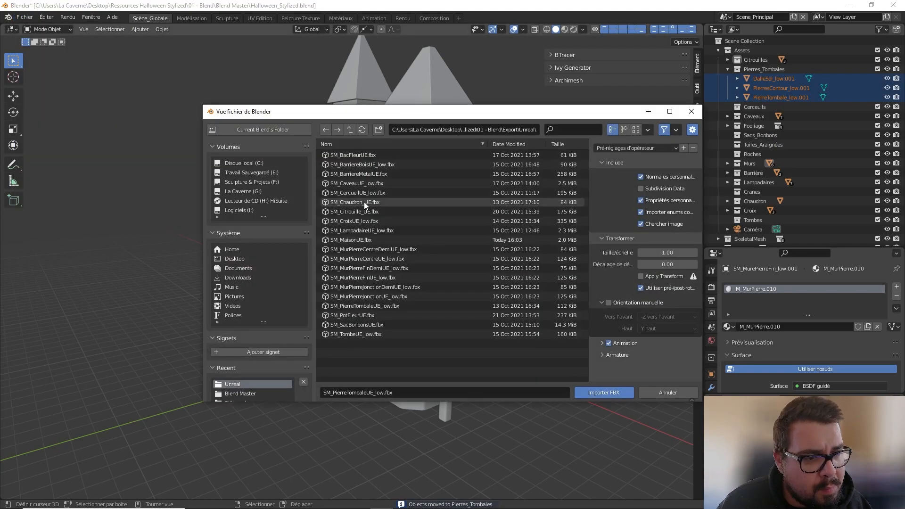
left_click(365, 315)
left_click(601, 392)
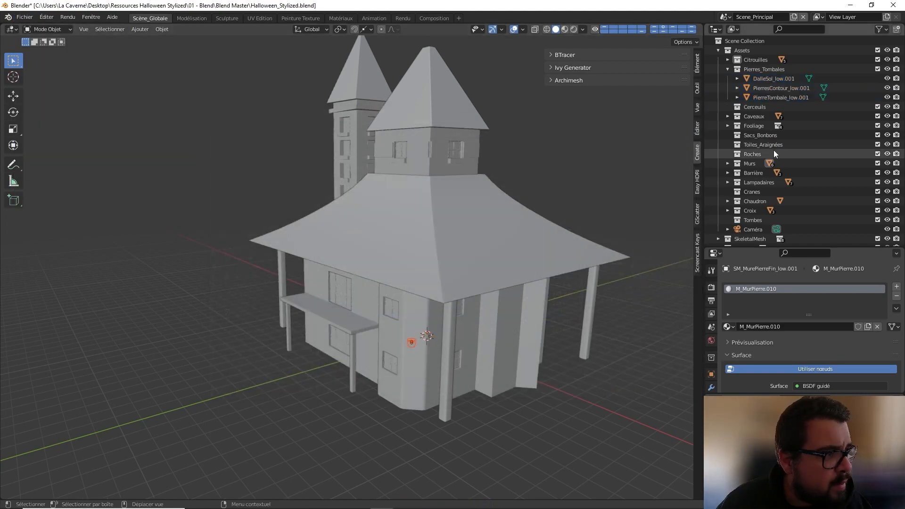
key("m")
mouse_move(780, 140)
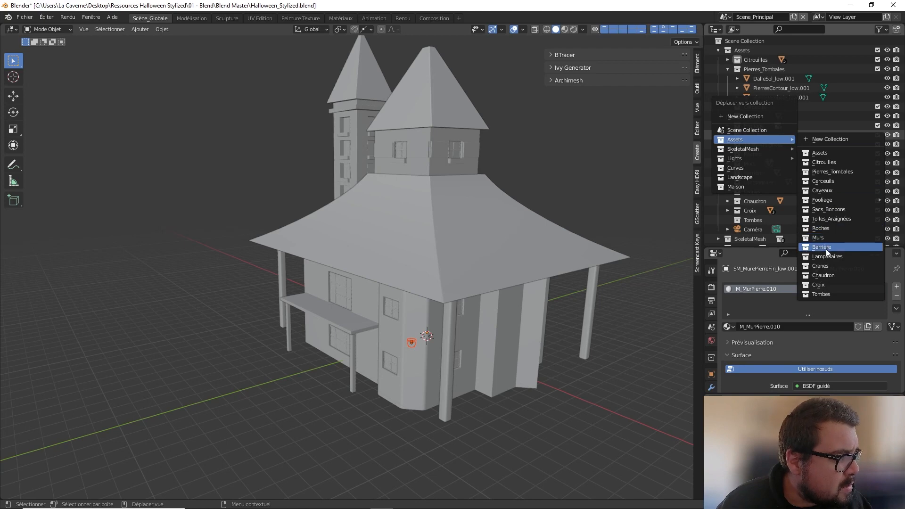
left_click(822, 191)
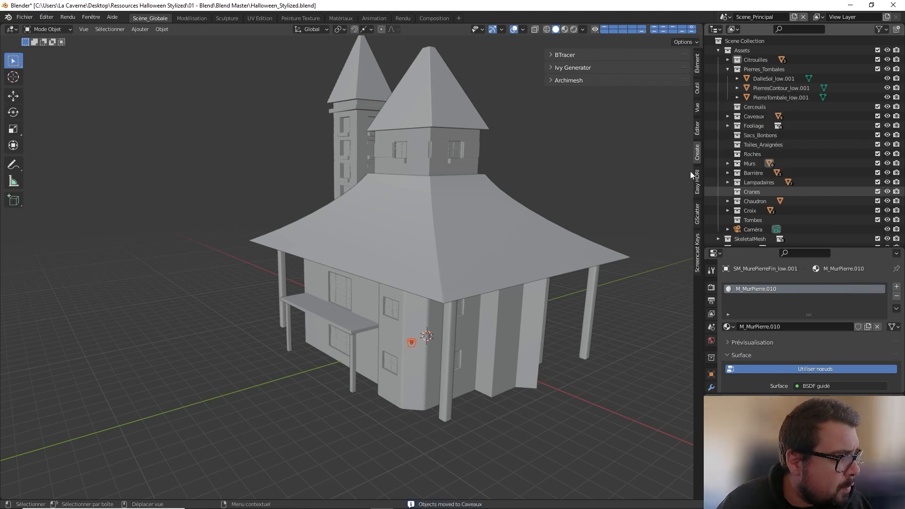
Import SM_SacBonbonsUE.fbx and move the candy bag's parts into the Sacs_Bonbons collection under Assets.
left_click(24, 16)
mouse_move(29, 145)
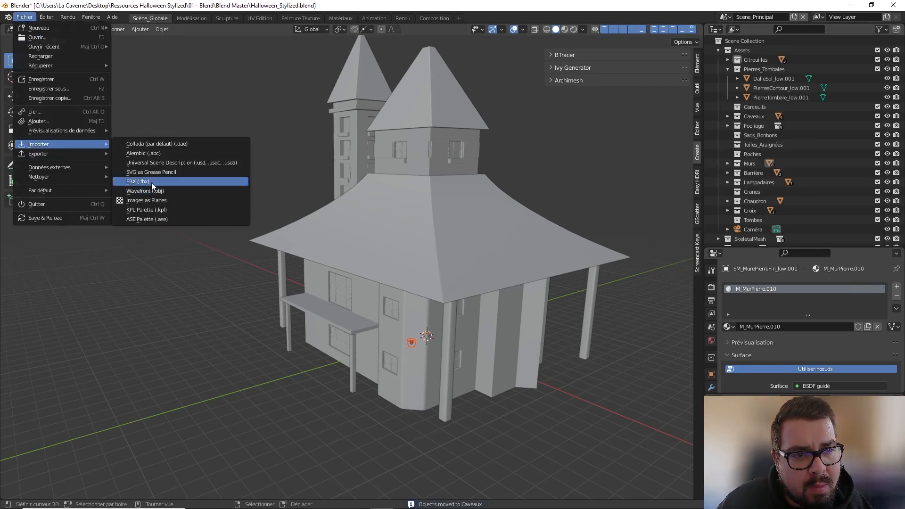
left_click(139, 182)
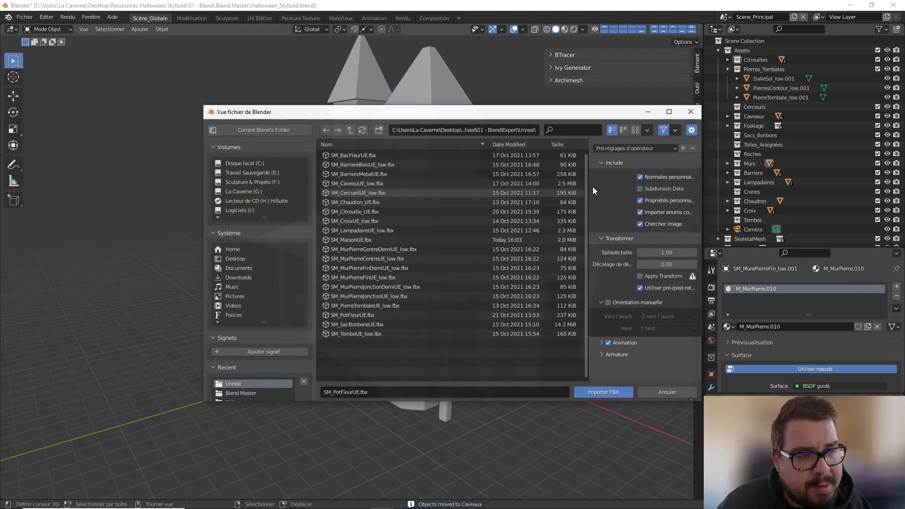
left_click(361, 324)
left_click(608, 393)
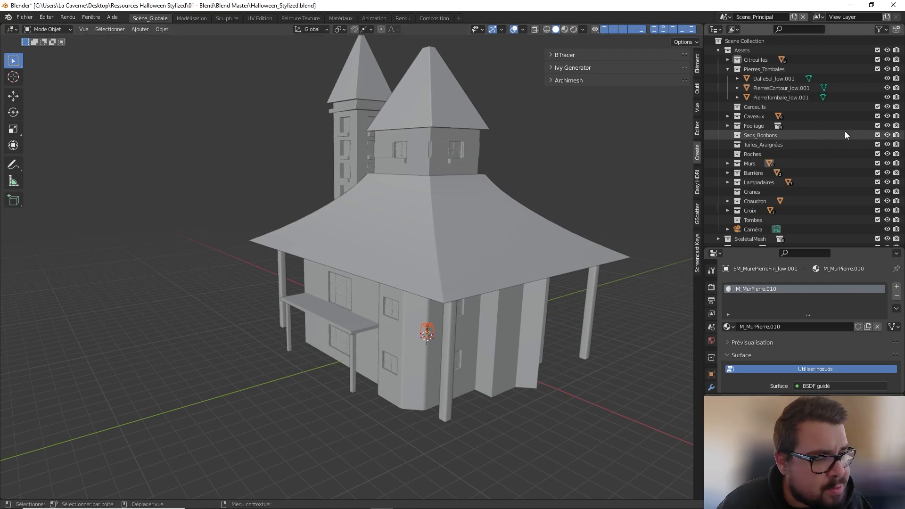
key("m")
mouse_move(845, 131)
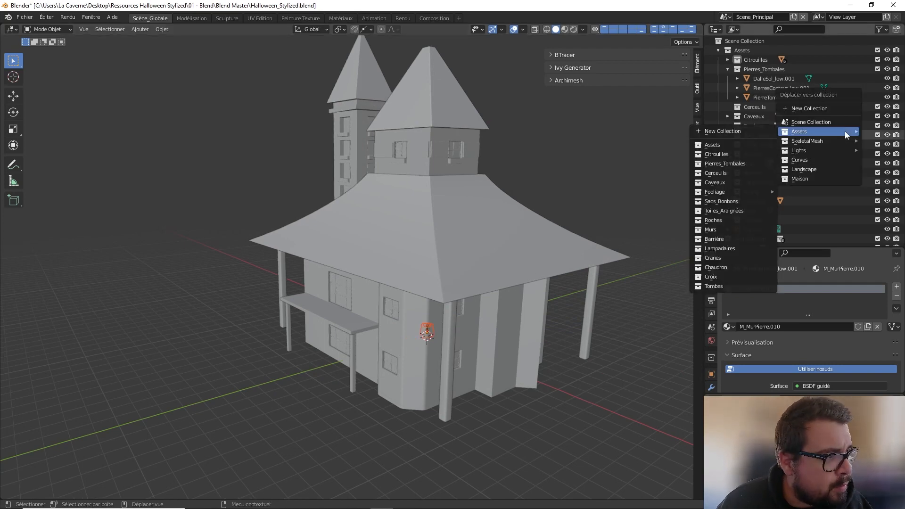
left_click(733, 203)
Import SM_TombeUE_low.fbx and move the tomb into the Tombes collection under Assets.
left_click(25, 17)
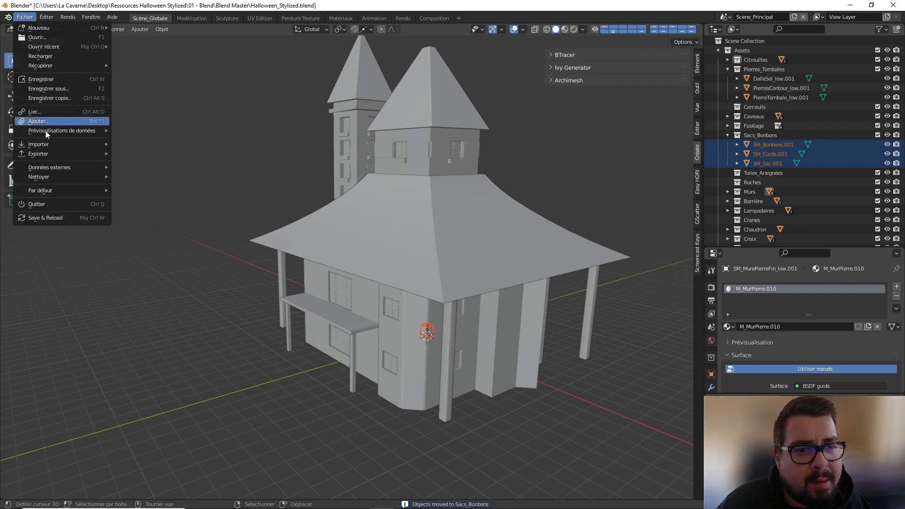
mouse_move(52, 145)
left_click(152, 184)
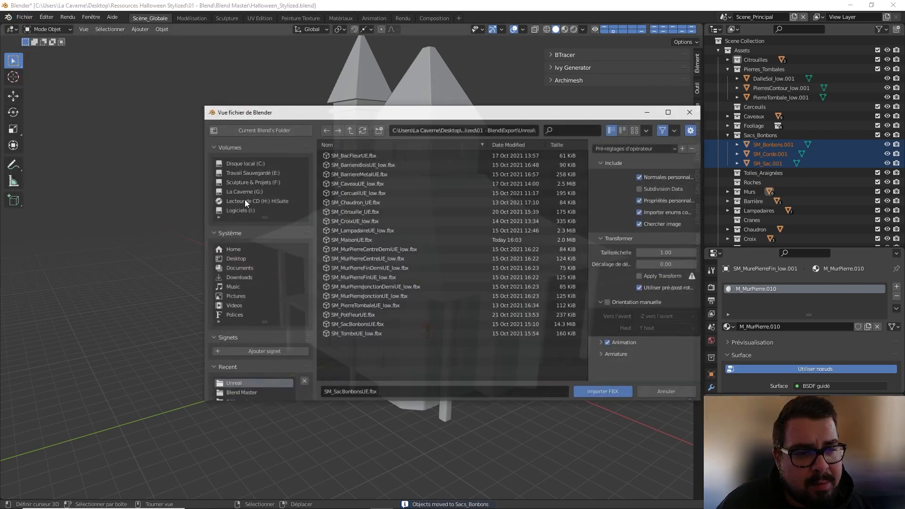
double_click(357, 333)
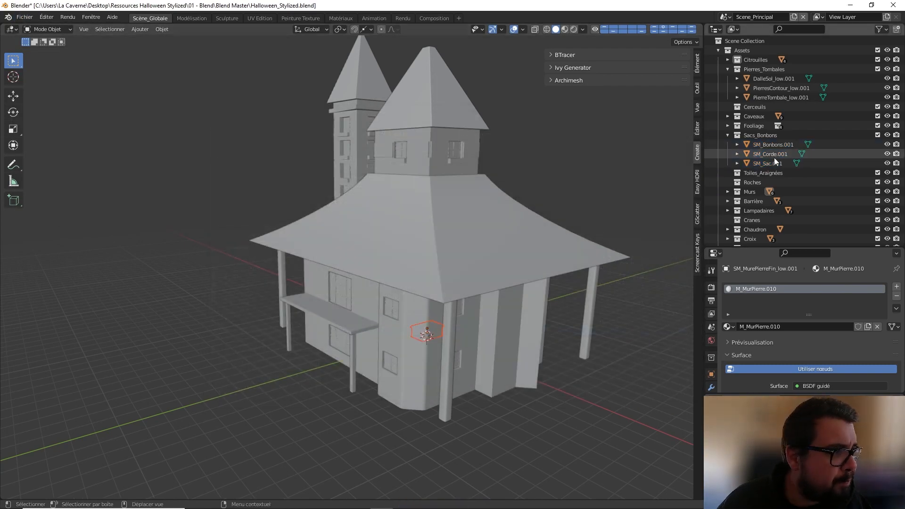
scroll(774, 155, "down", 1)
key("m")
mouse_move(774, 155)
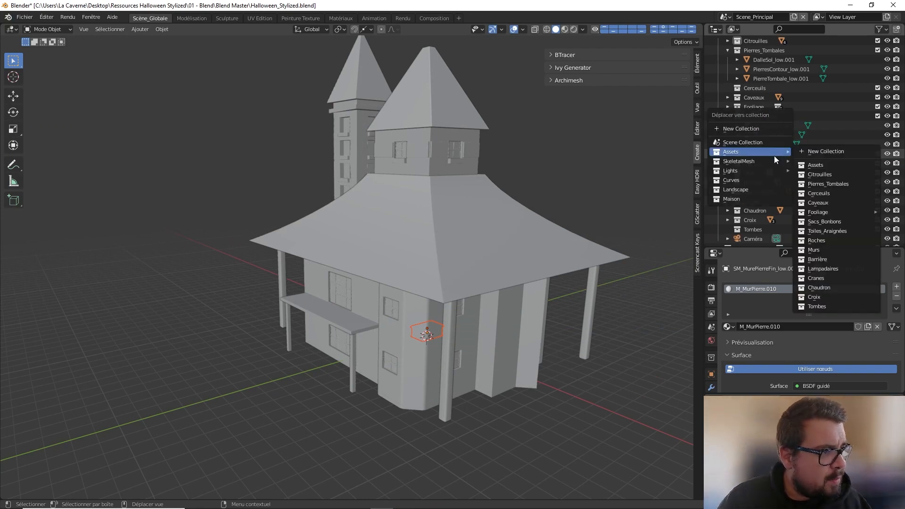
left_click(823, 305)
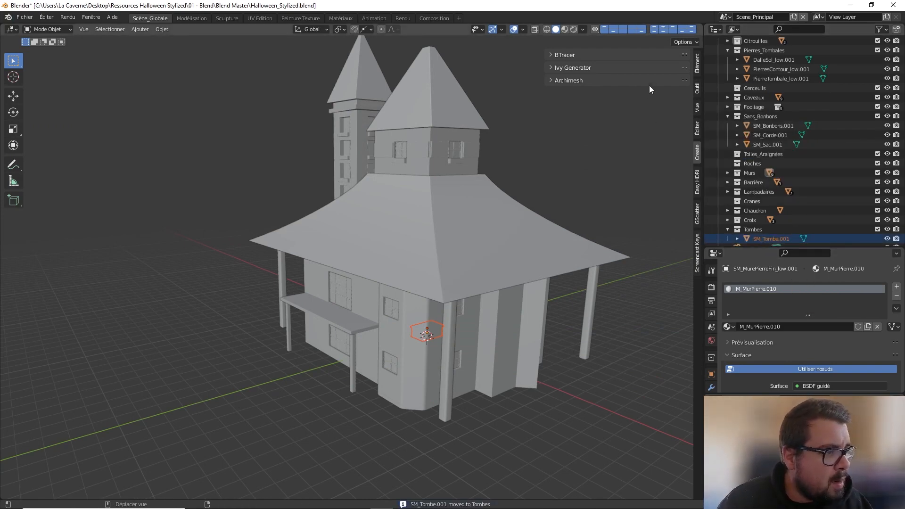
Collapse the Sacs_Bonbons and Tombes collections, and make Arbres inside Fooliage the active collection.
left_click(728, 116)
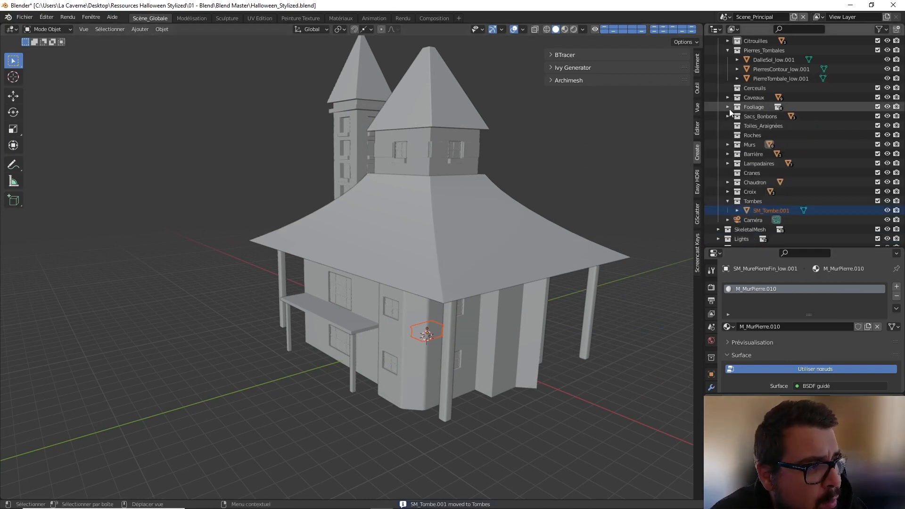
left_click(727, 201)
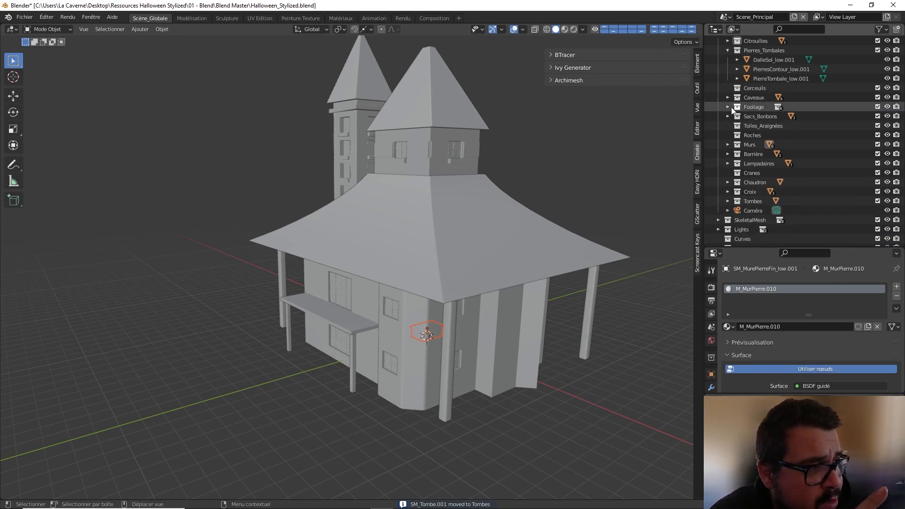
left_click(728, 107)
left_click(756, 116)
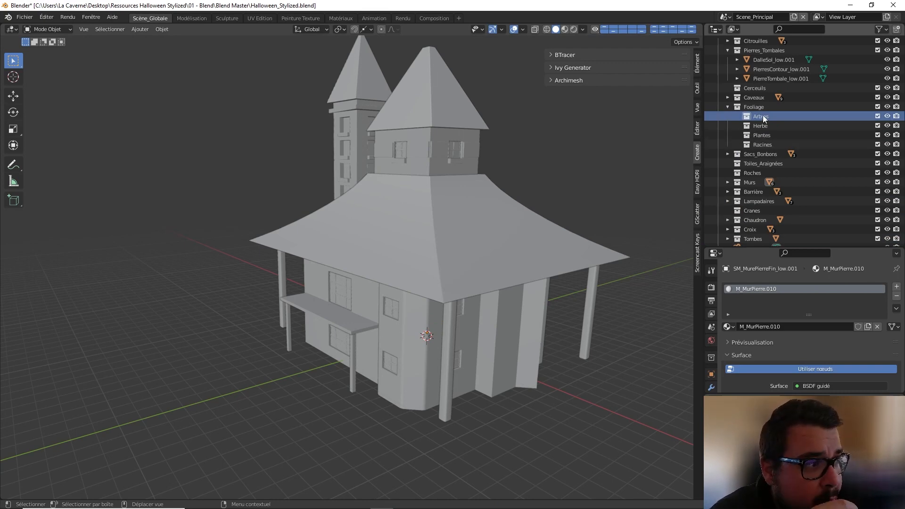
Import the five SM_Arbre_Creepy FBX files from Export\Fooliage\Arbres into the Arbres collection and collapse it.
left_click(46, 17)
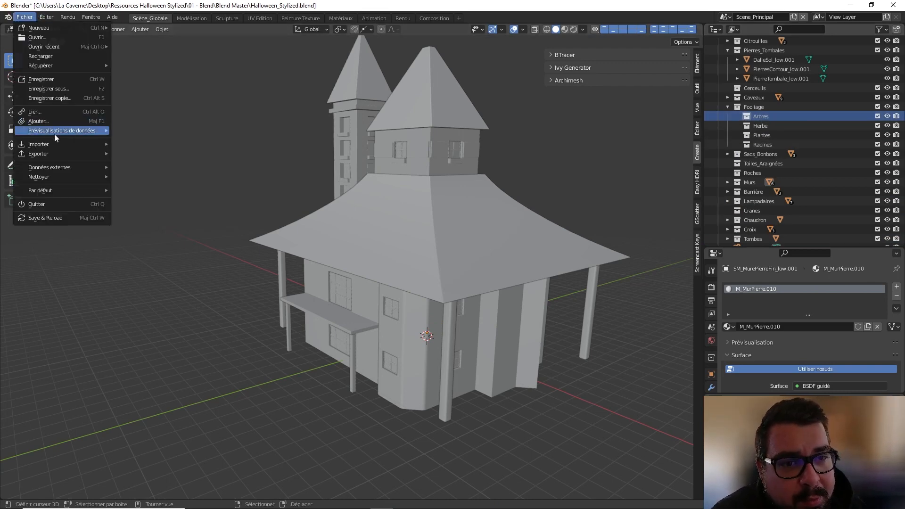
mouse_move(61, 142)
left_click(189, 181)
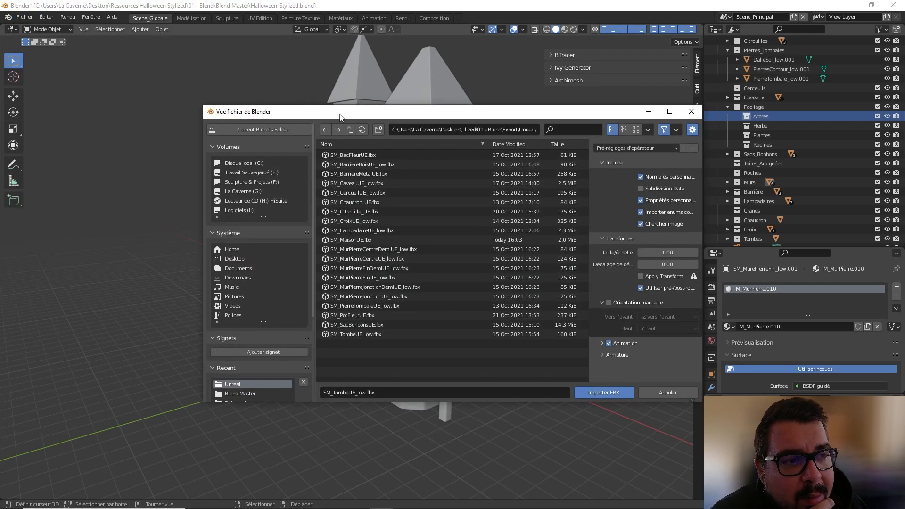
left_click(351, 128)
double_click(349, 165)
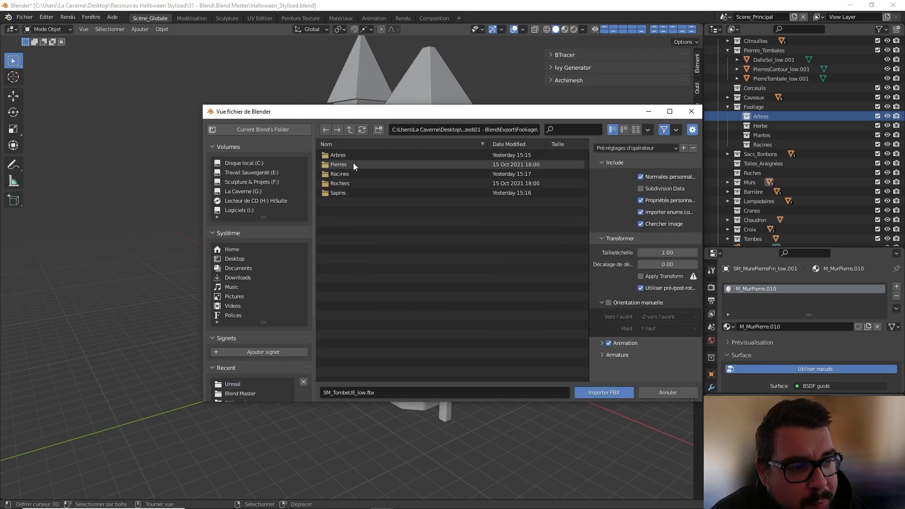
double_click(344, 155)
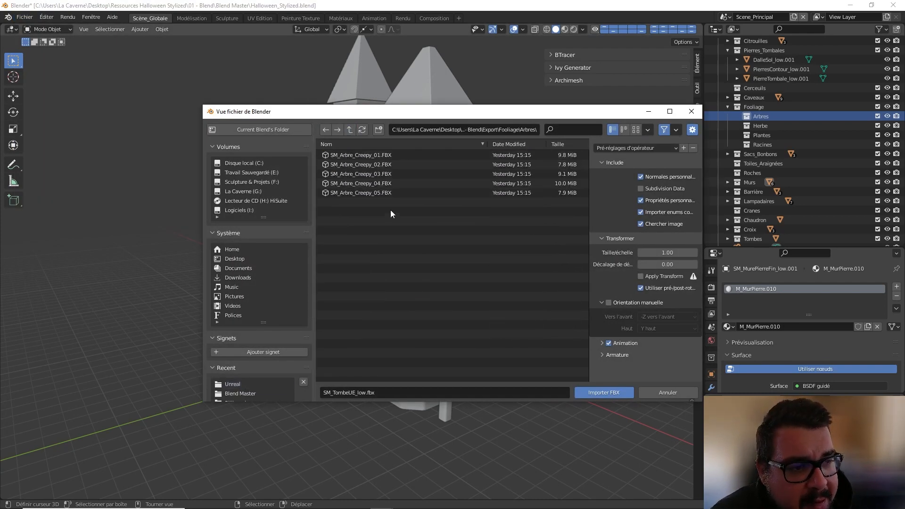
left_click_drag(391, 210, 394, 171)
left_click(604, 392)
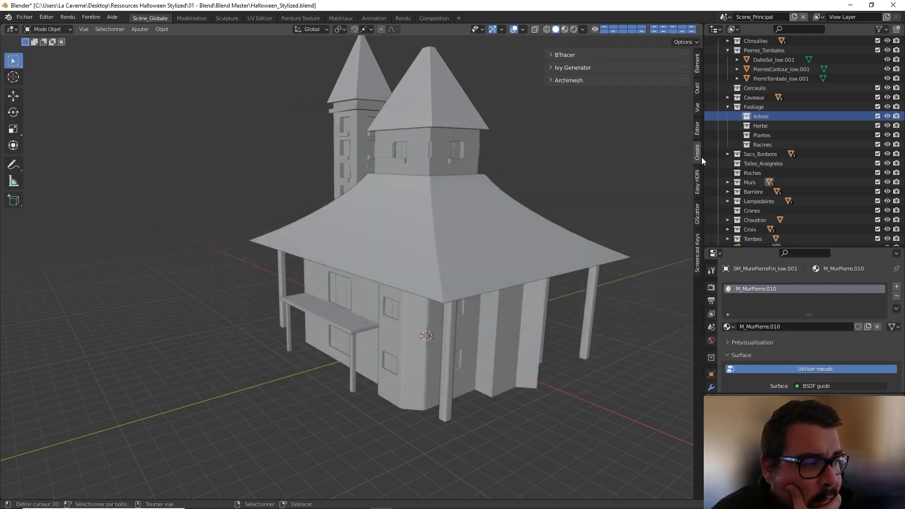
scroll(541, 173, "down", 4)
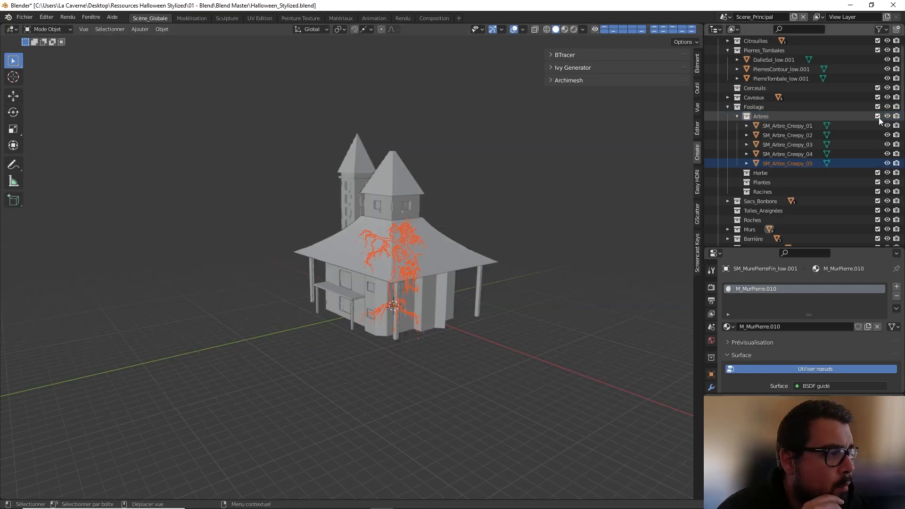
left_click(735, 116)
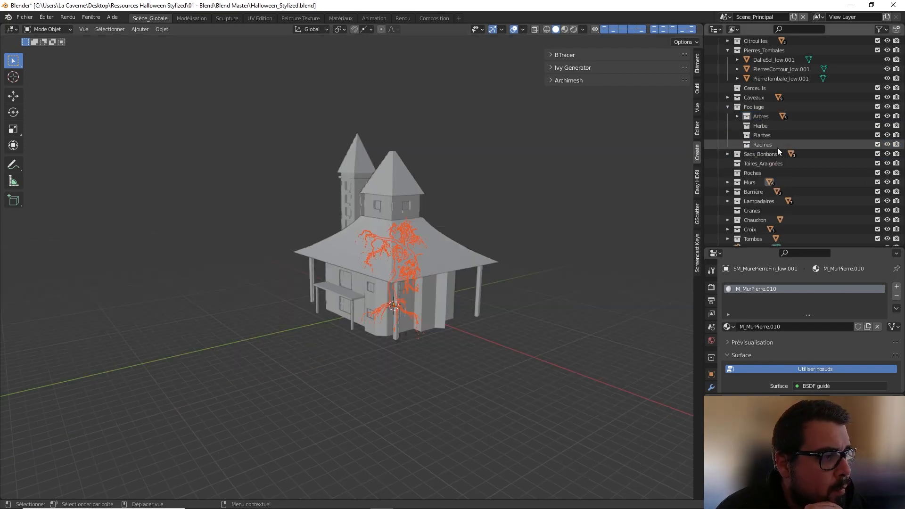
Import SM_Sapin_01, SM_Sapin_02 and SM_Sapin_03 from the Sapins folder into the Arbres collection.
left_click(762, 118)
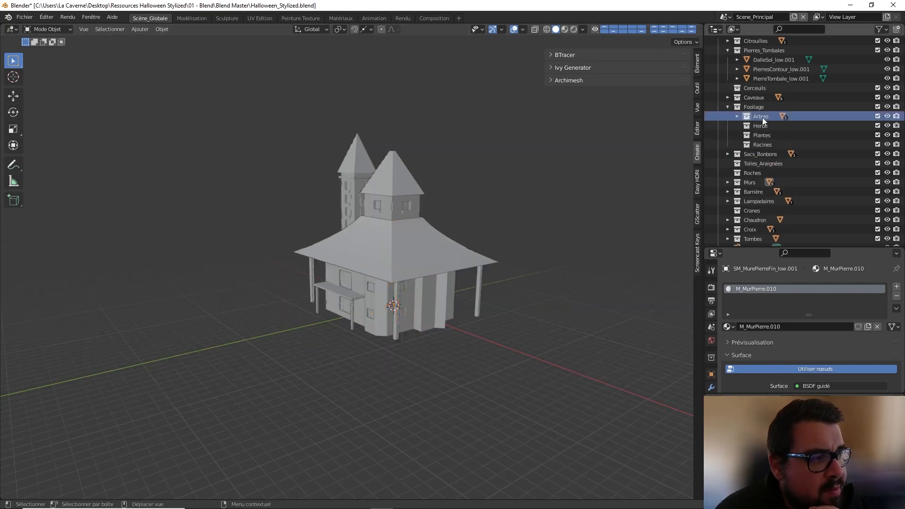
left_click(737, 116)
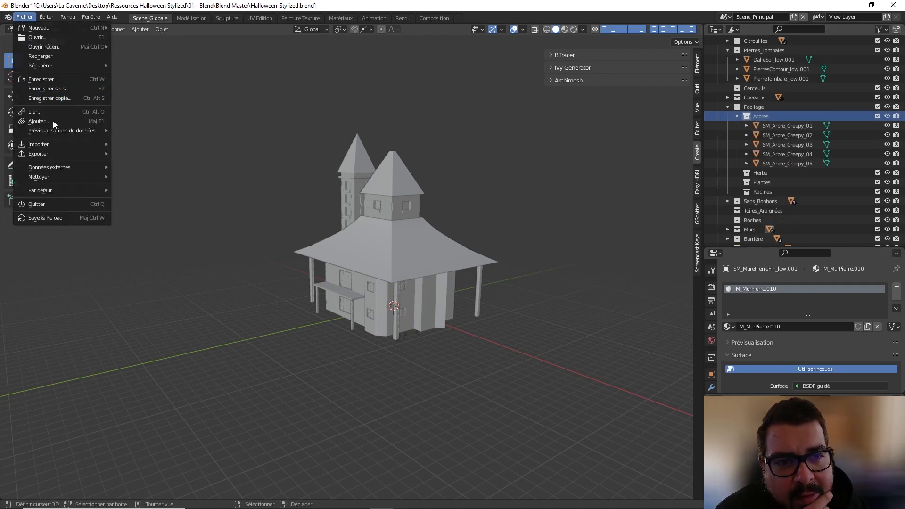
mouse_move(50, 143)
left_click(160, 185)
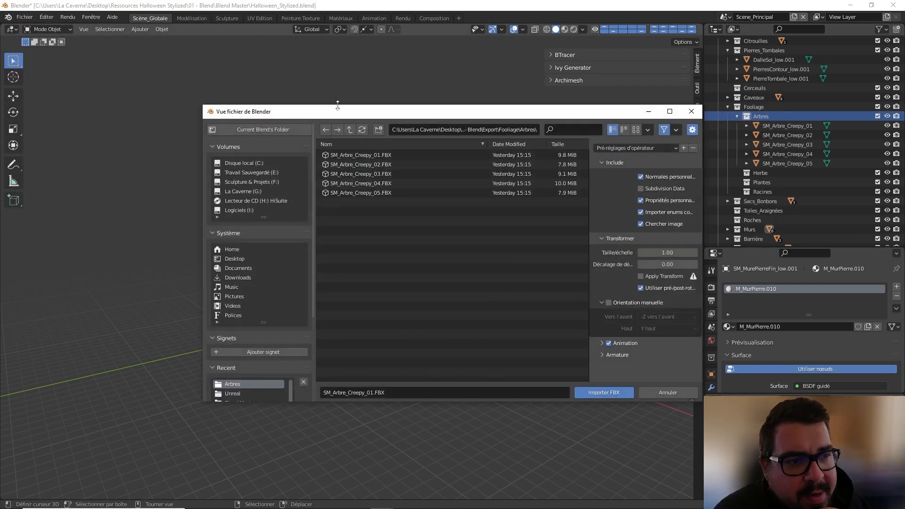
left_click(350, 130)
left_click(346, 191)
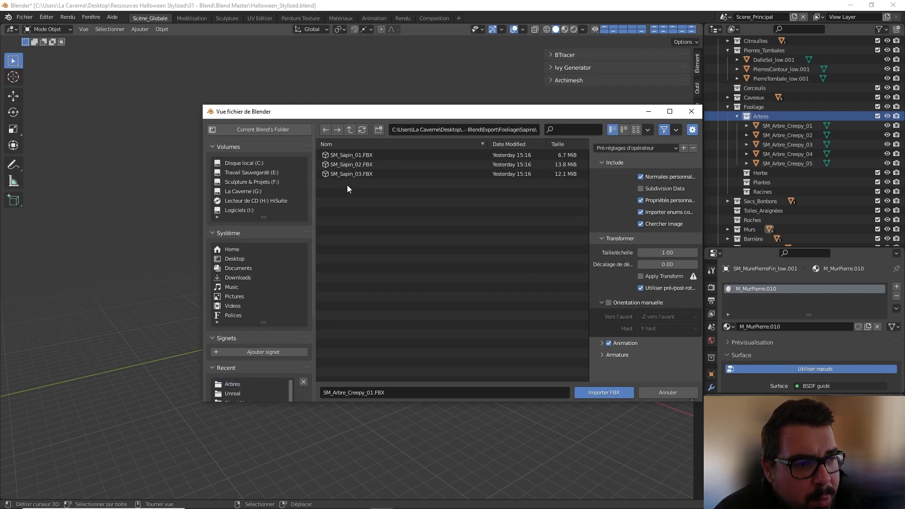
left_click(358, 153)
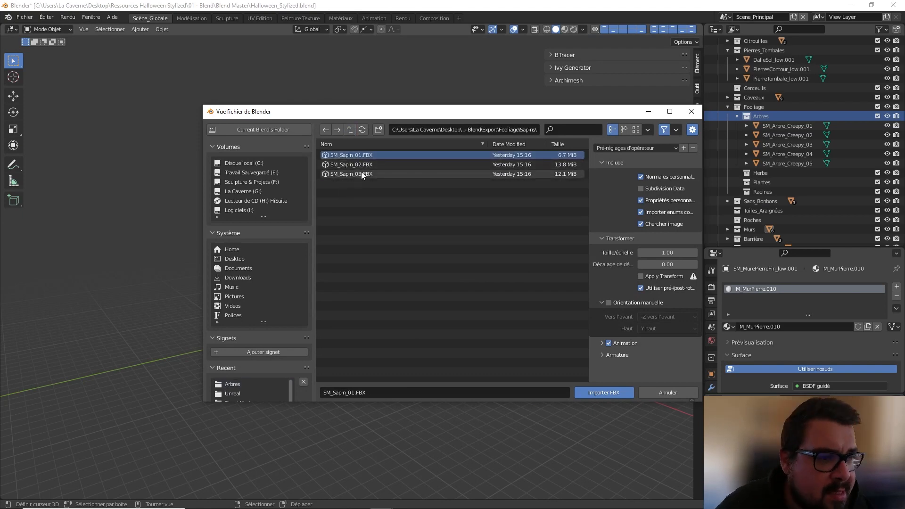
left_click(361, 174, "shift")
left_click(604, 393)
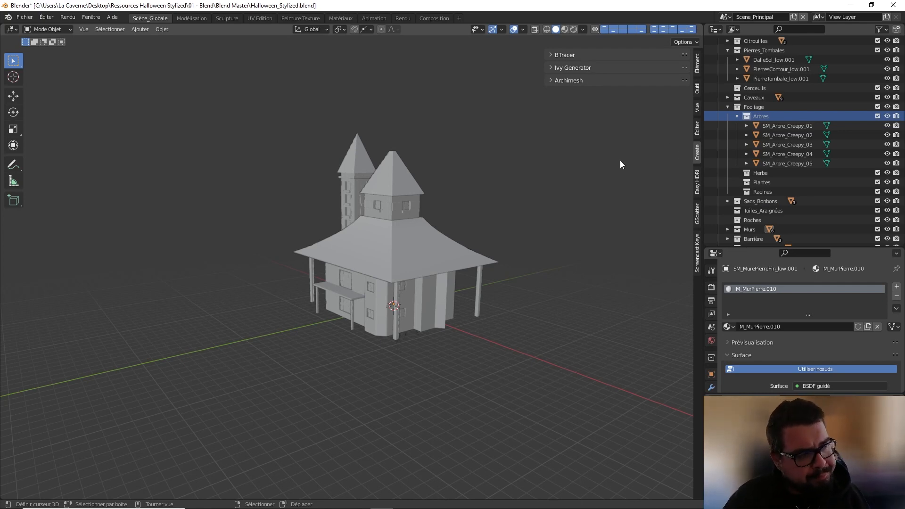
key("ctrl+v")
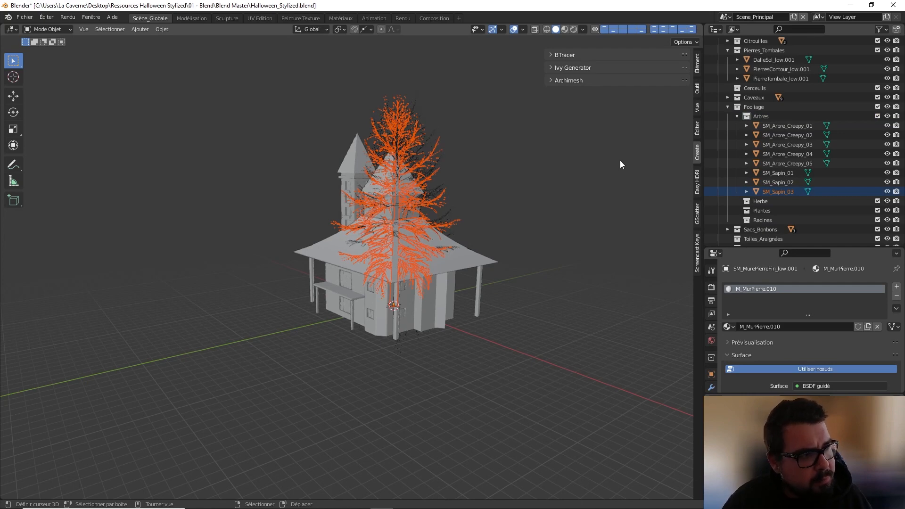
Import SM_CercueilUE_low.fbx from the Unreal folder directly into the Cerceuils collection.
left_click(751, 88)
left_click(24, 17)
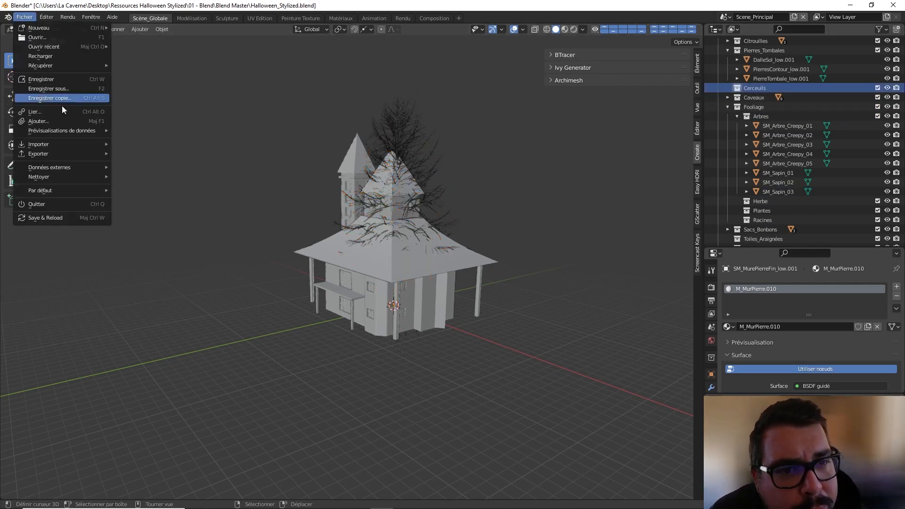
mouse_move(52, 146)
left_click(174, 183)
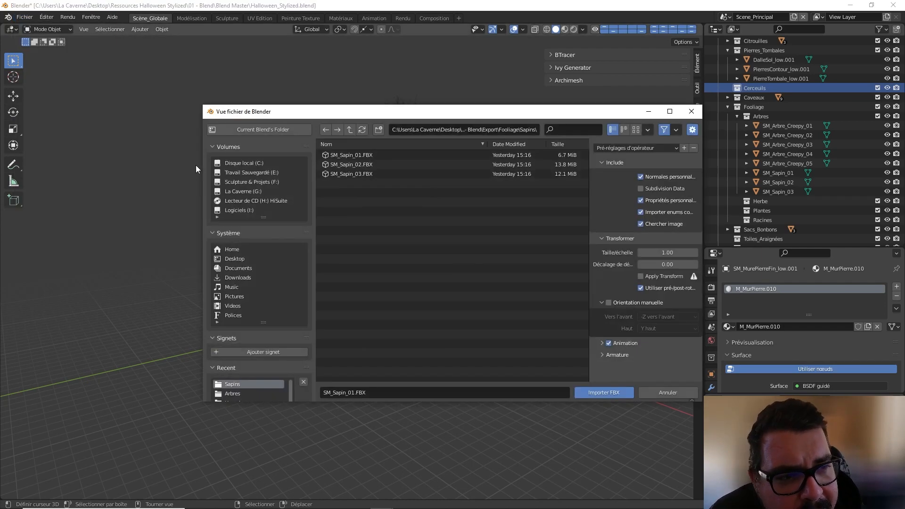
left_click(348, 131)
left_click(350, 132)
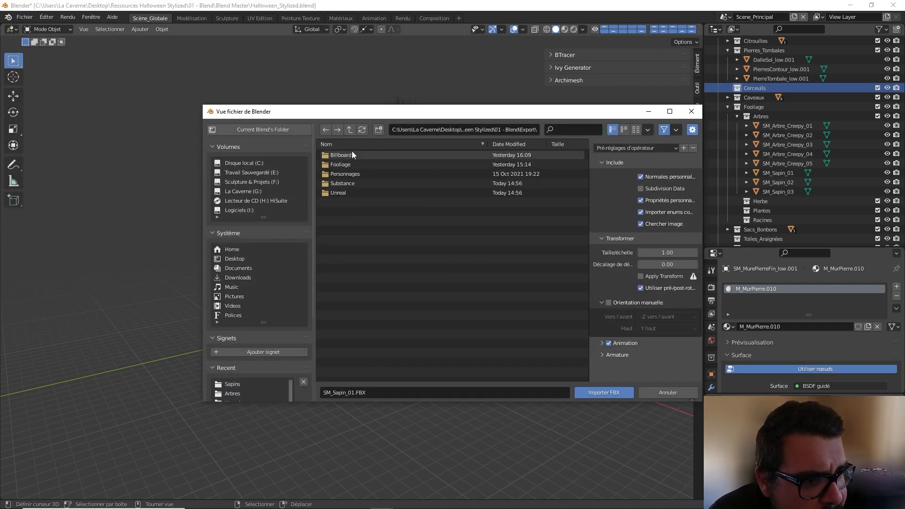
left_click(345, 191)
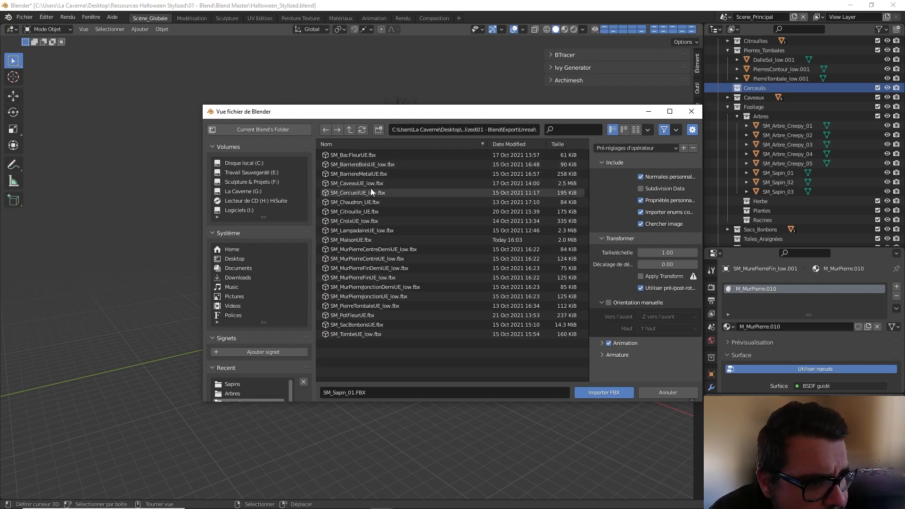
double_click(368, 191)
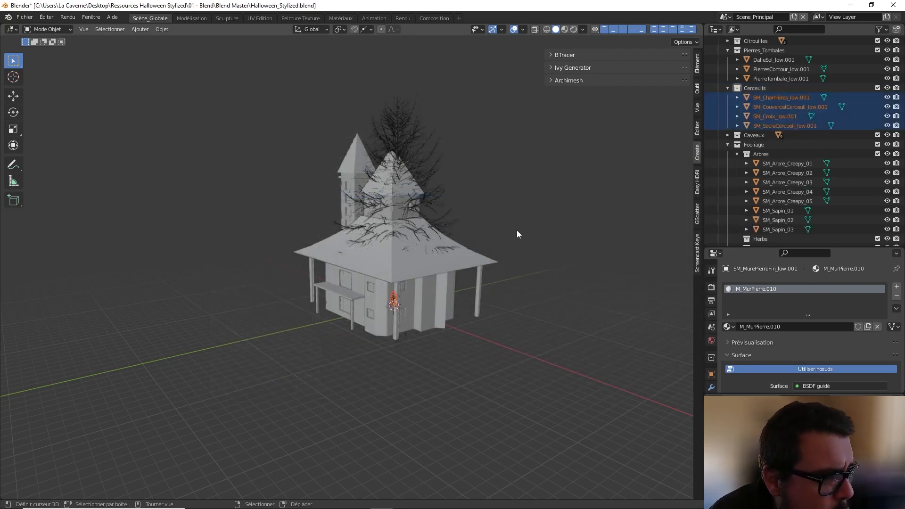
Collapse the Cerceuils, Pierres_Tombales and Arbres collections in the scene hierarchy.
left_click(727, 87)
left_click(728, 50)
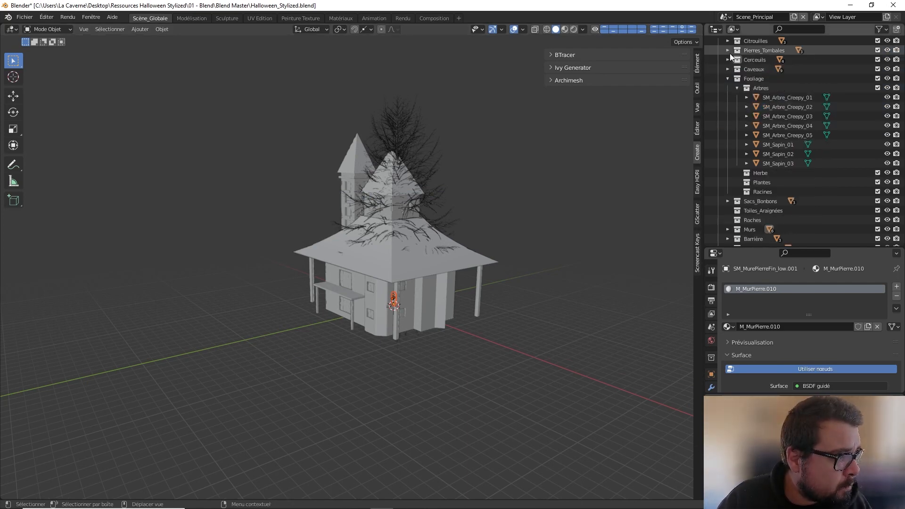
left_click(737, 87)
Import SM_Racine_01 through SM_Racine_05 from Export\Fooliage\Racines into the Racines collection and collapse it.
left_click(760, 118)
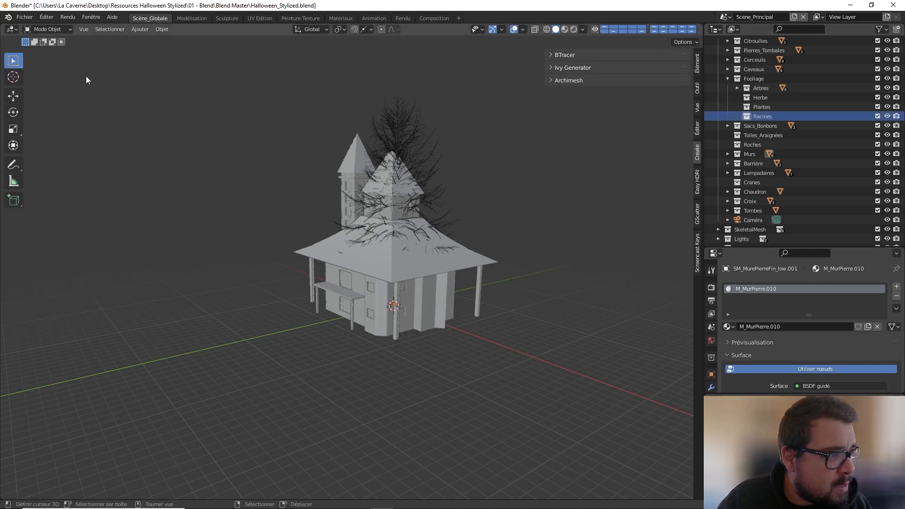
left_click(25, 17)
mouse_move(66, 144)
left_click(138, 181)
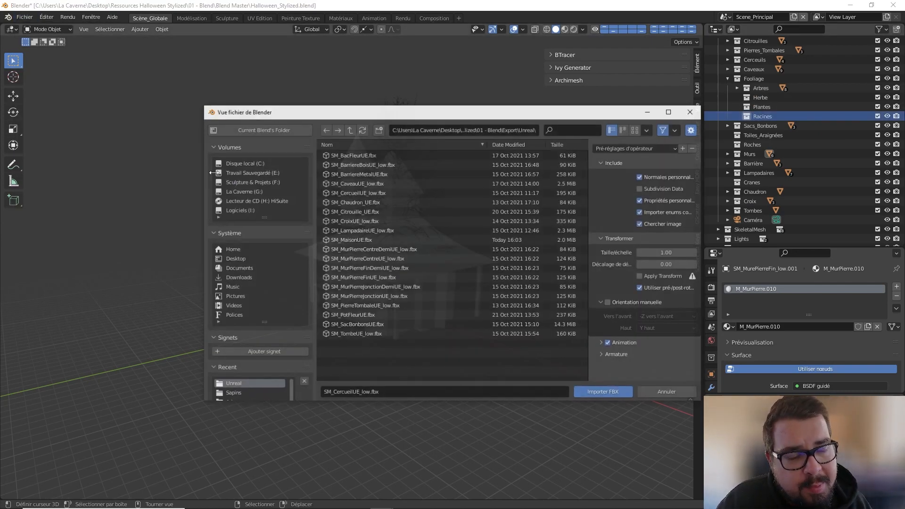
left_click(351, 129)
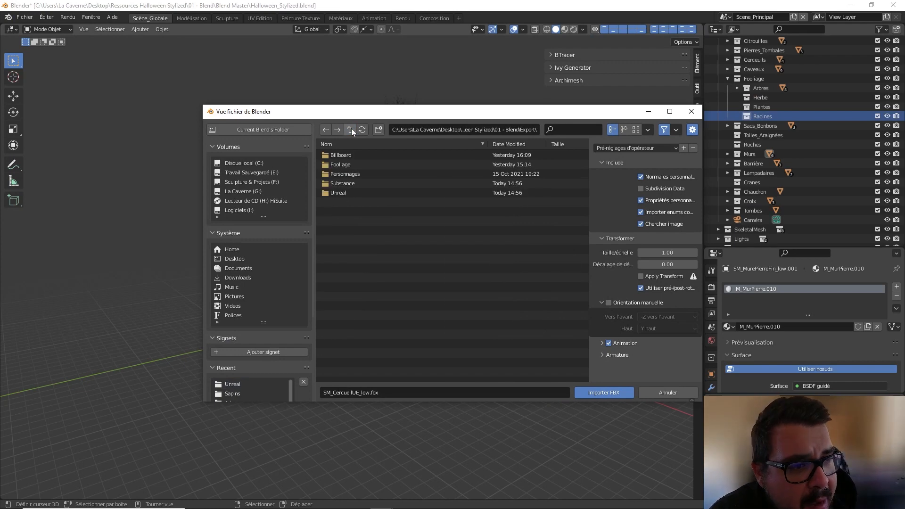
double_click(350, 164)
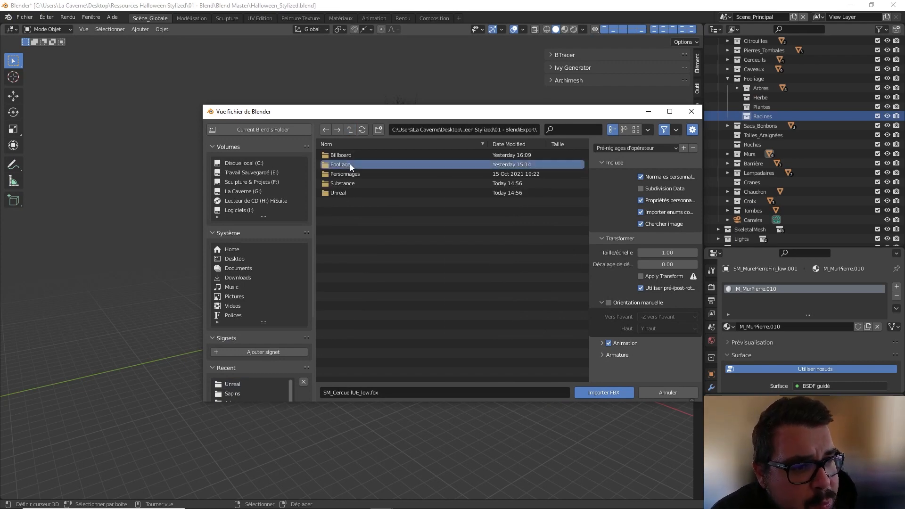
left_click(345, 193)
double_click(348, 175)
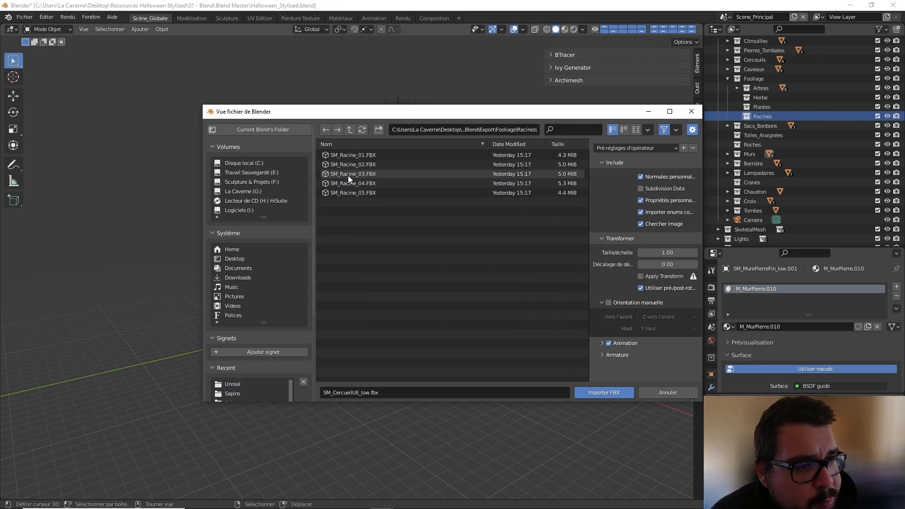
left_click(369, 155)
left_click(361, 190, "shift")
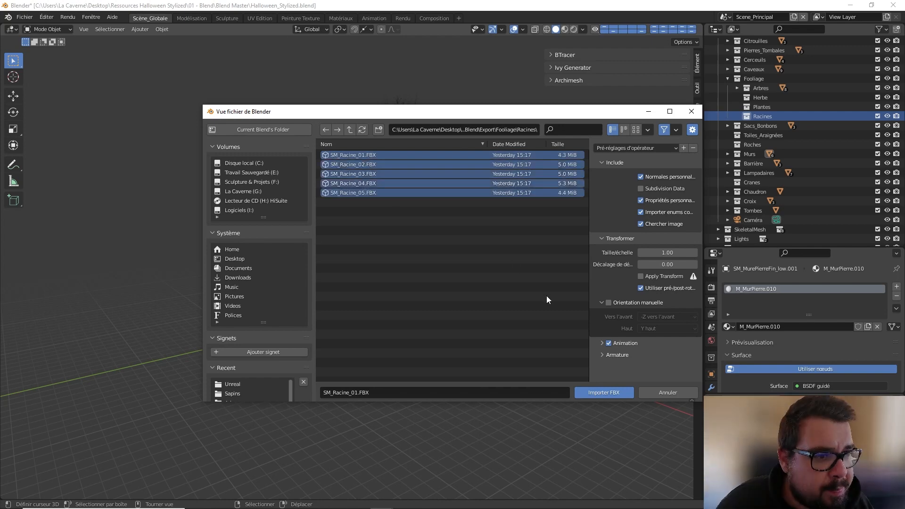
left_click(616, 394)
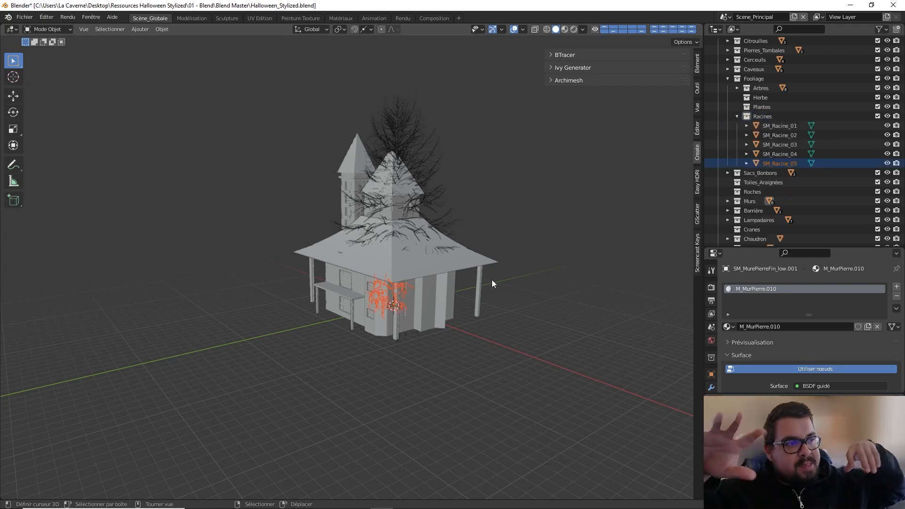
left_click(738, 116)
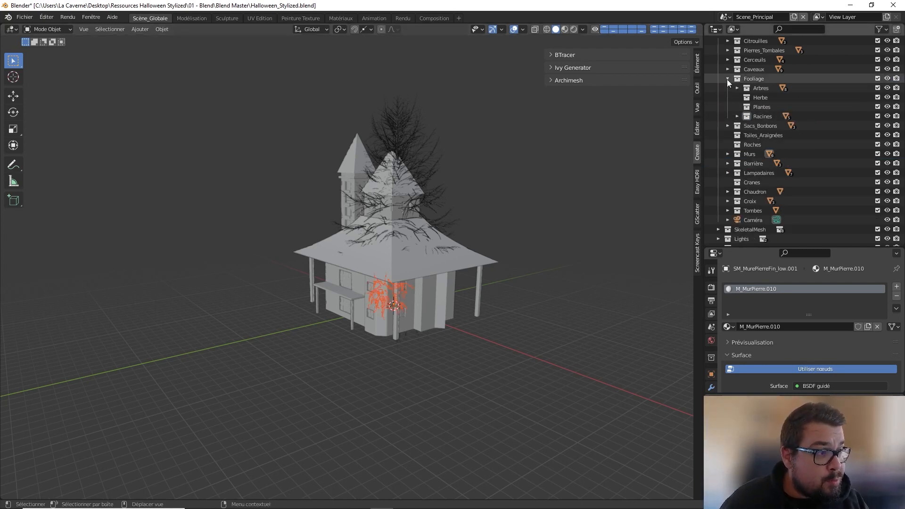
left_click(776, 135)
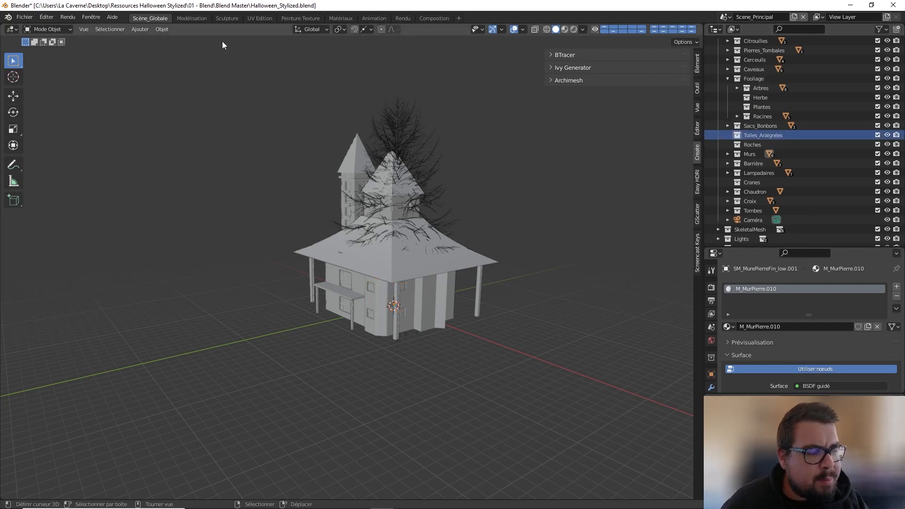
left_click(47, 18)
mouse_move(33, 18)
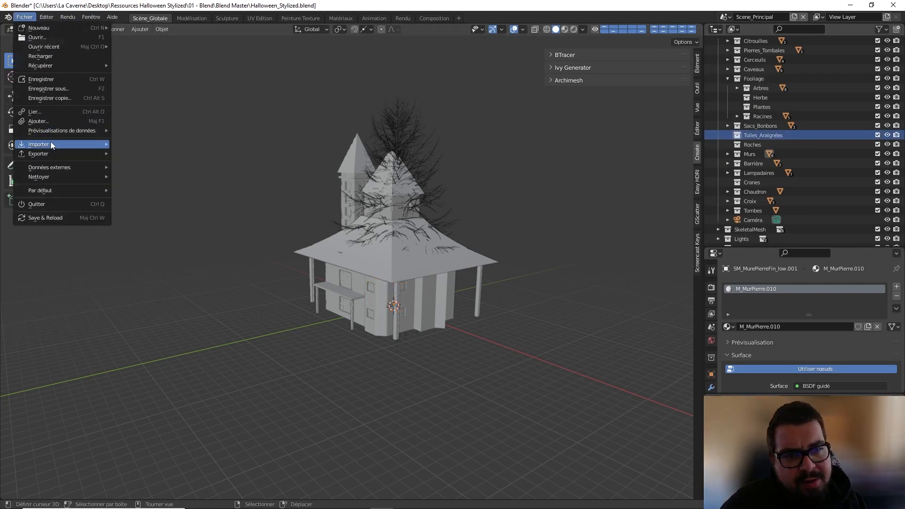
mouse_move(51, 143)
left_click(152, 180)
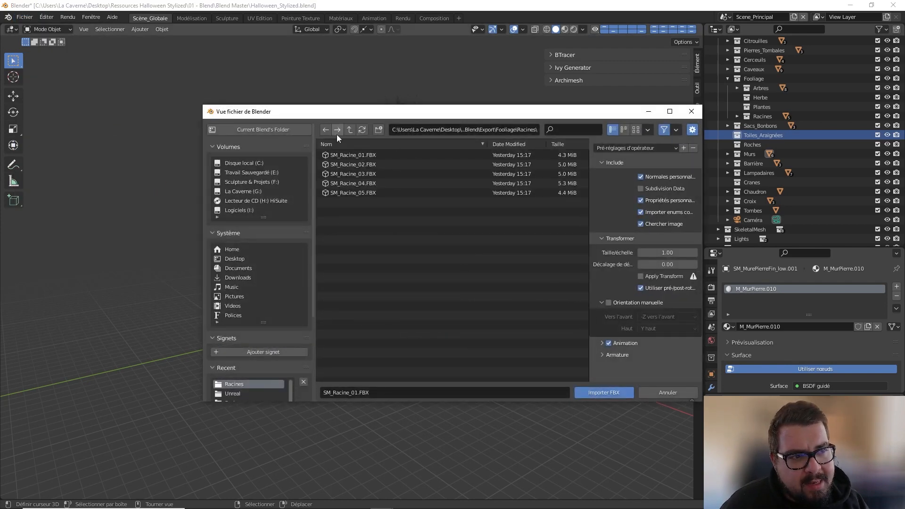
left_click(349, 132)
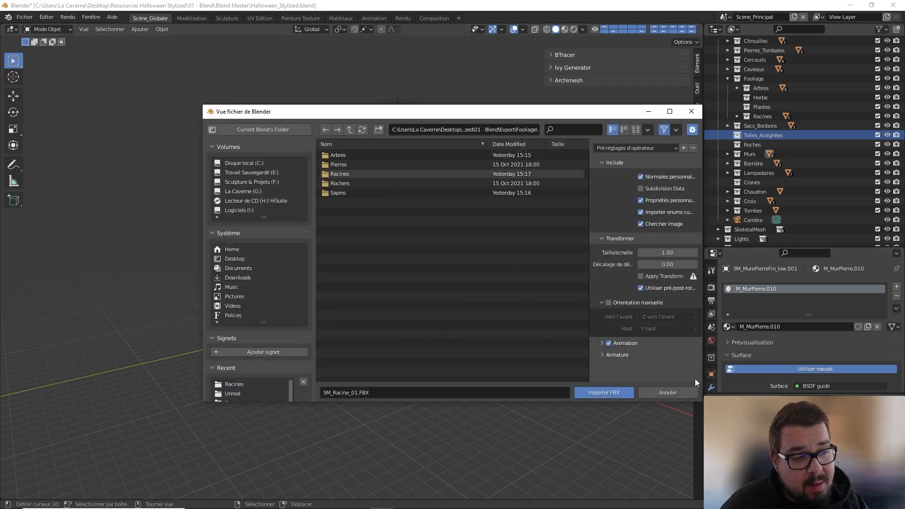
left_click(677, 391)
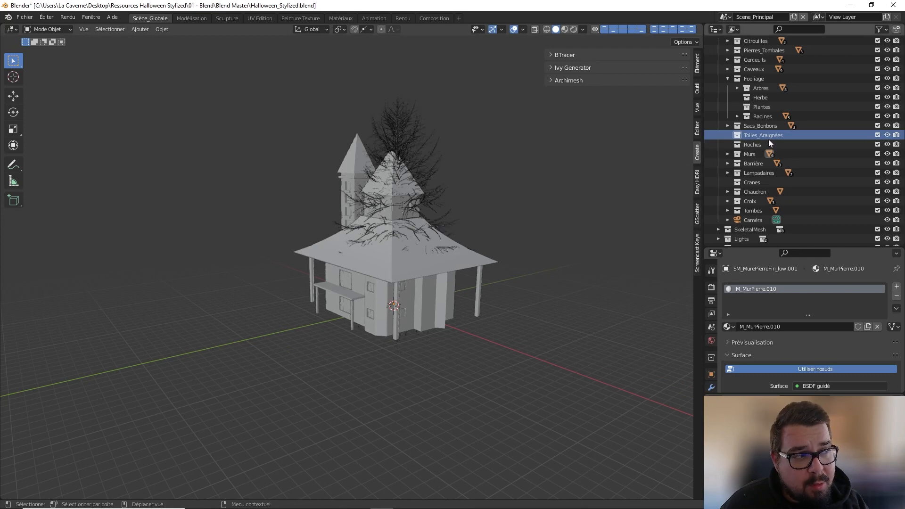
Look through the Blend Master, Export, Substance and Unreal folders for a spider-web FBX for the Toiles_Araignées collection.
left_click(25, 17)
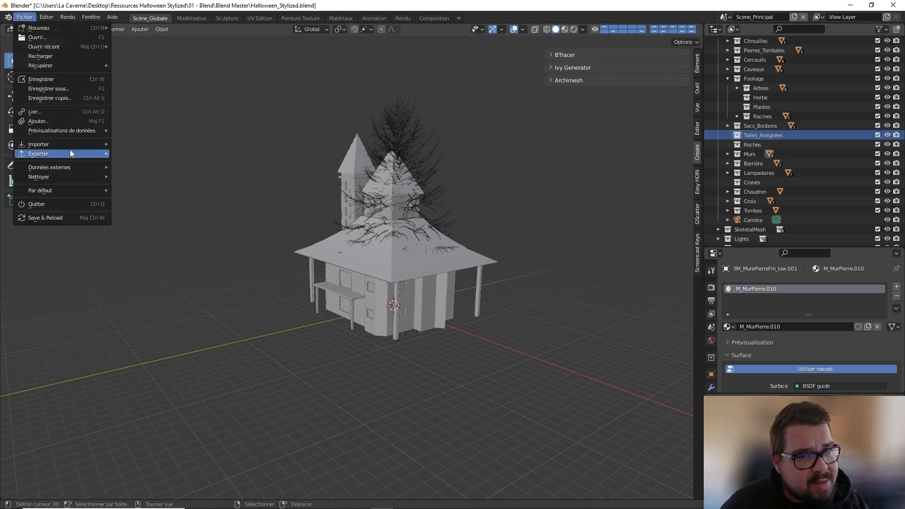
mouse_move(76, 146)
left_click(141, 181)
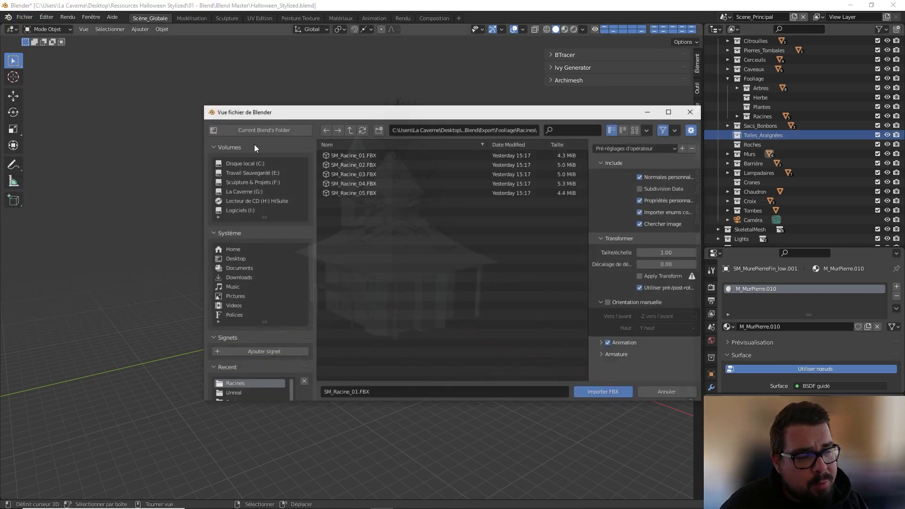
left_click(353, 129)
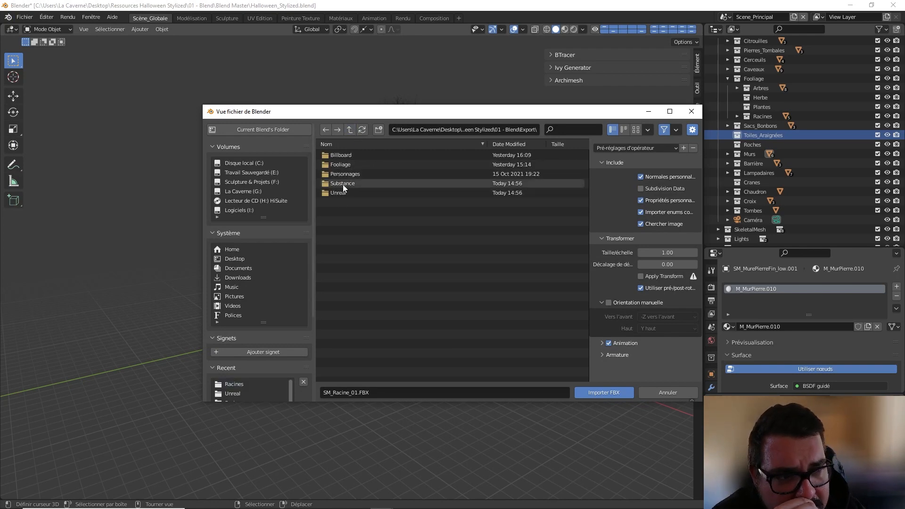
left_click(349, 129)
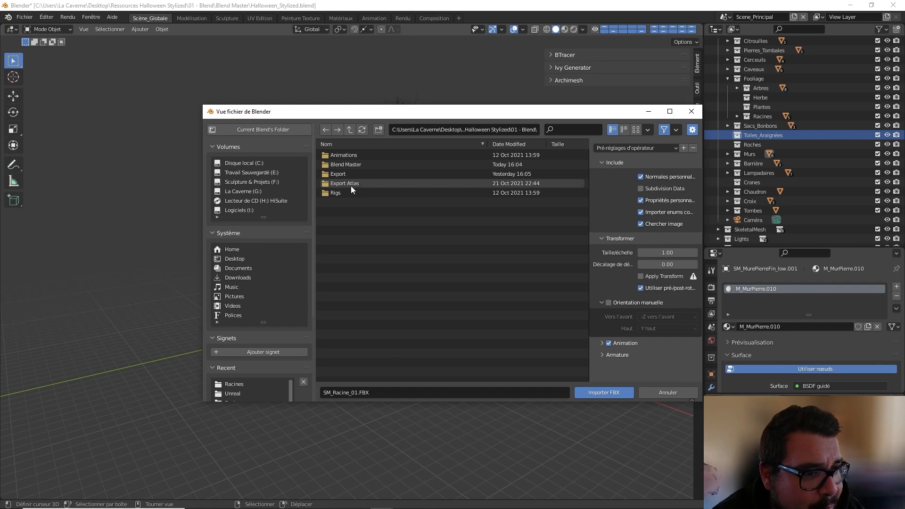
double_click(352, 164)
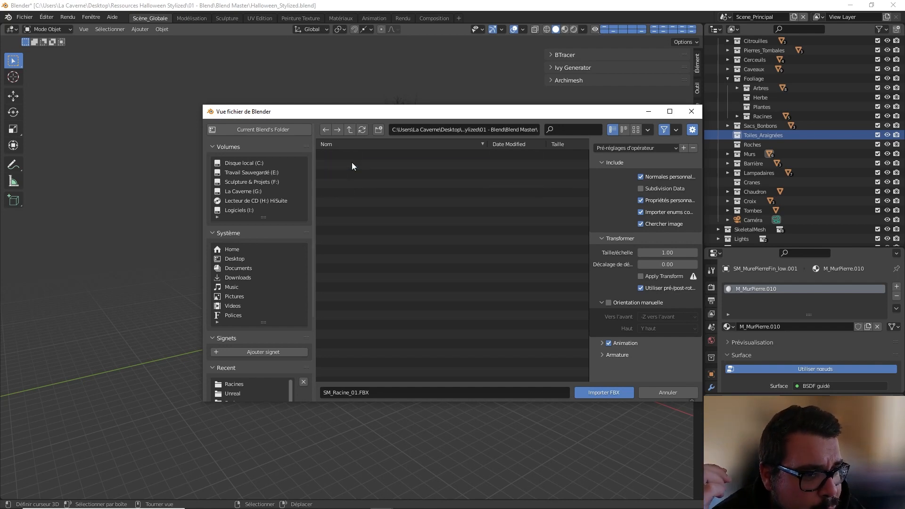
left_click(351, 129)
double_click(342, 173)
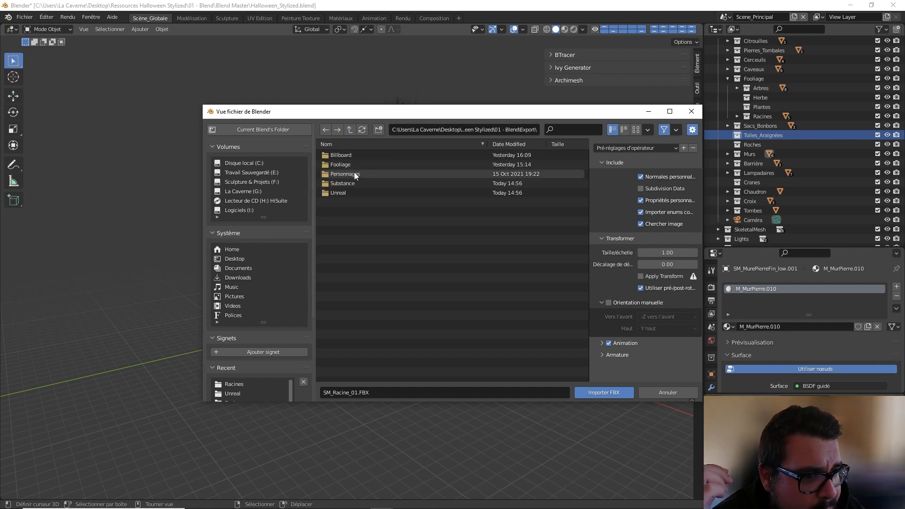
double_click(354, 183)
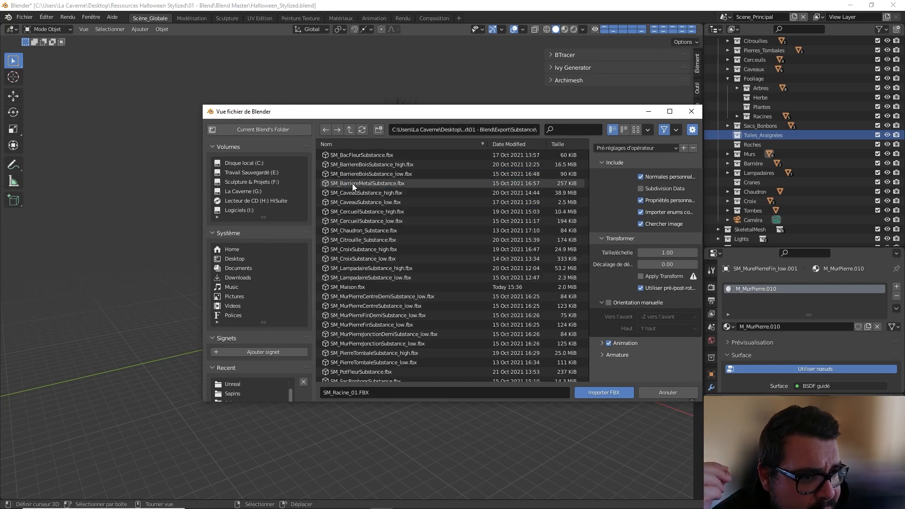
scroll(381, 196, "down", 3)
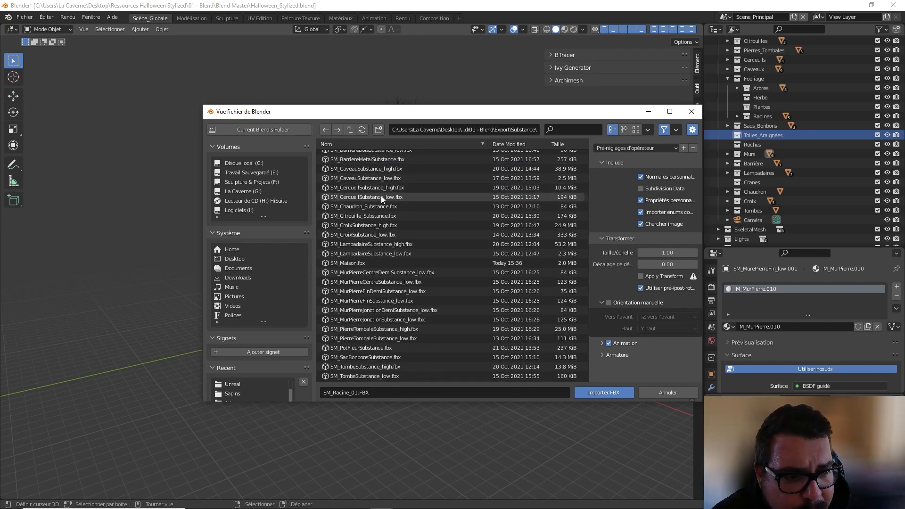
scroll(381, 196, "up", 2)
left_click(350, 130)
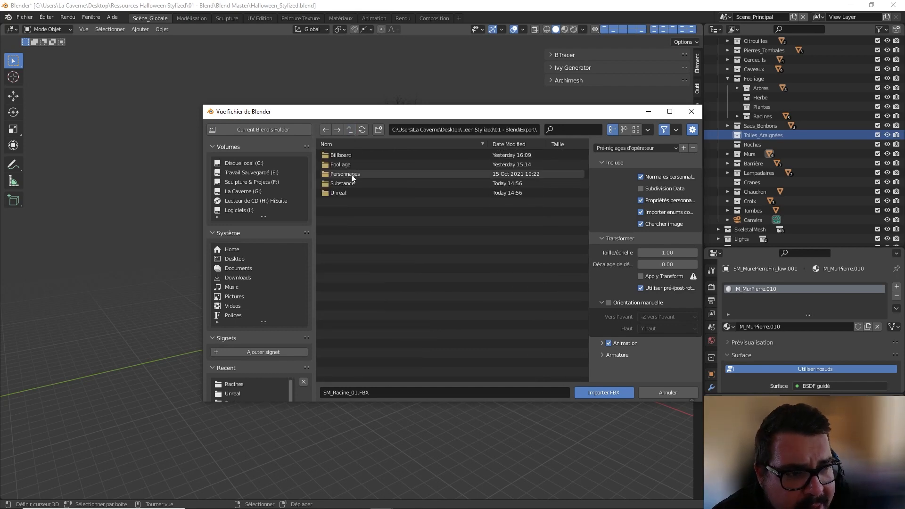
left_click(344, 192)
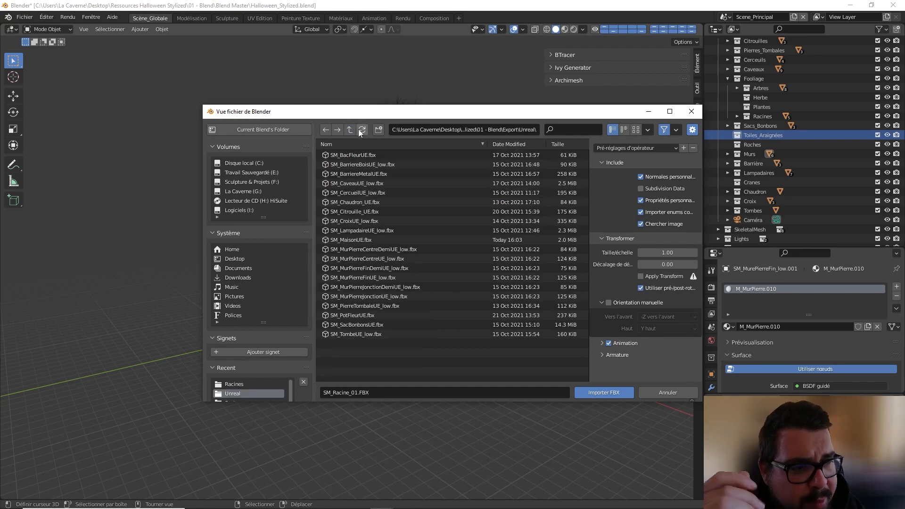
left_click(666, 394)
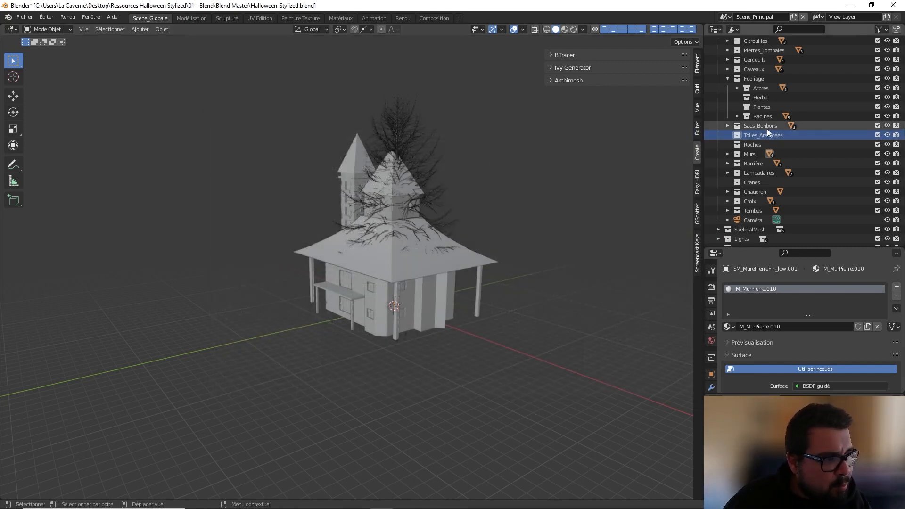
Examine the stone FBX files in Fooliage\Pierres\Substance as candidates for the Roches collection, without importing any.
left_click(756, 147)
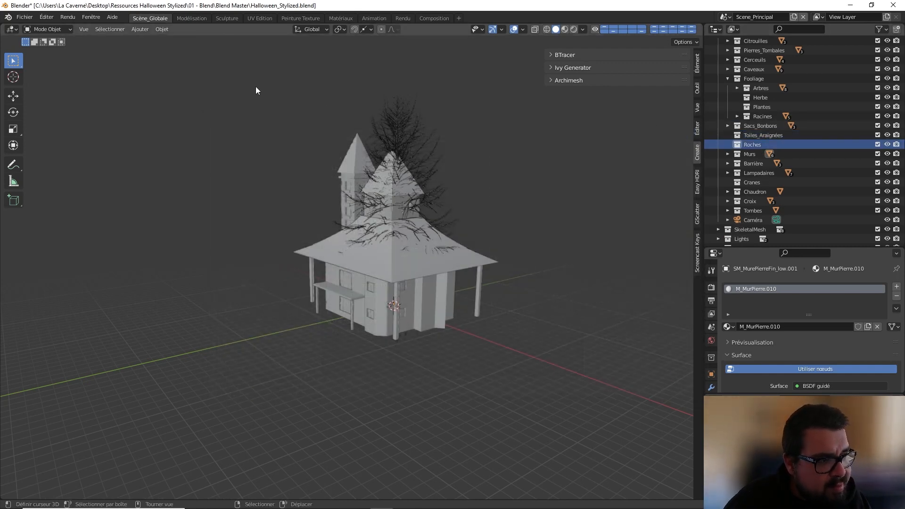
left_click(24, 17)
mouse_move(58, 144)
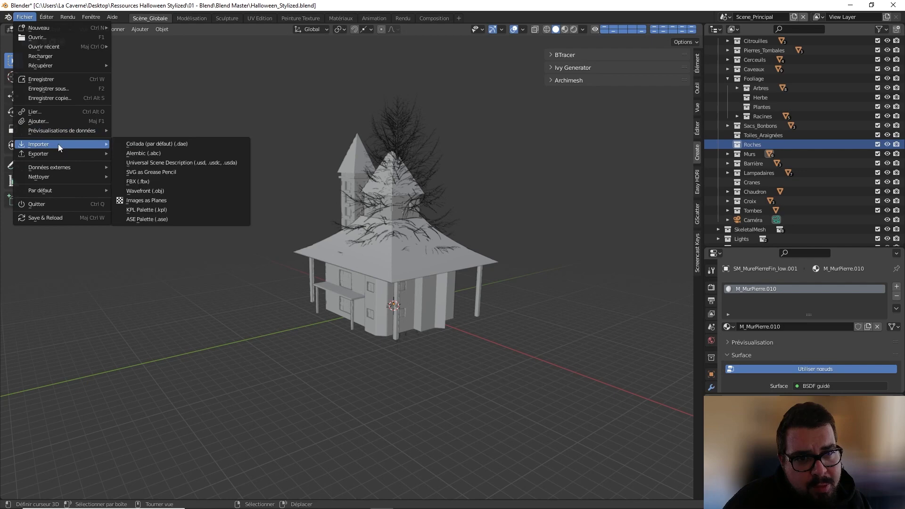
left_click(156, 192)
left_click(349, 129)
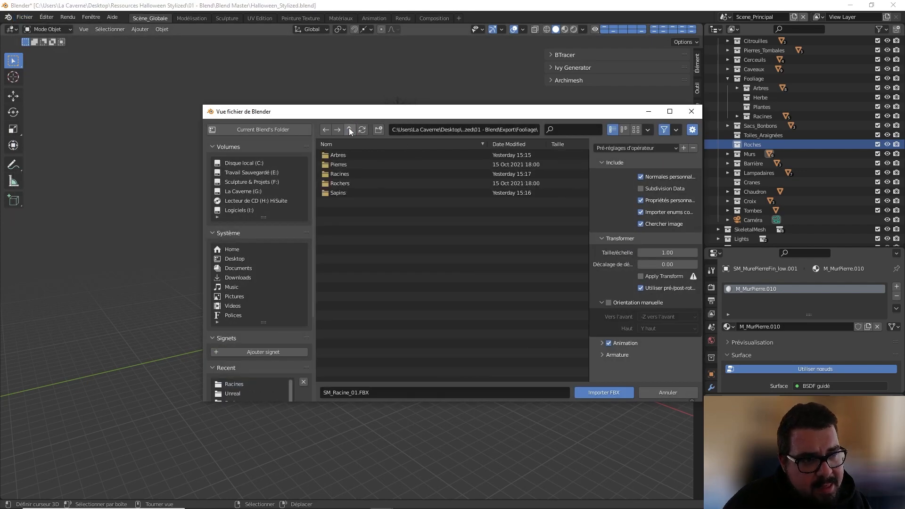
double_click(347, 164)
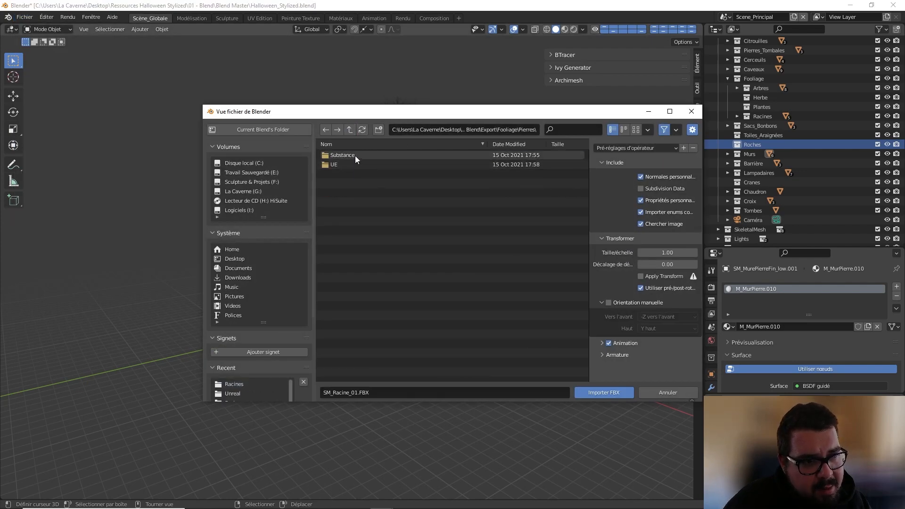
double_click(355, 156)
scroll(363, 272, "down", 5)
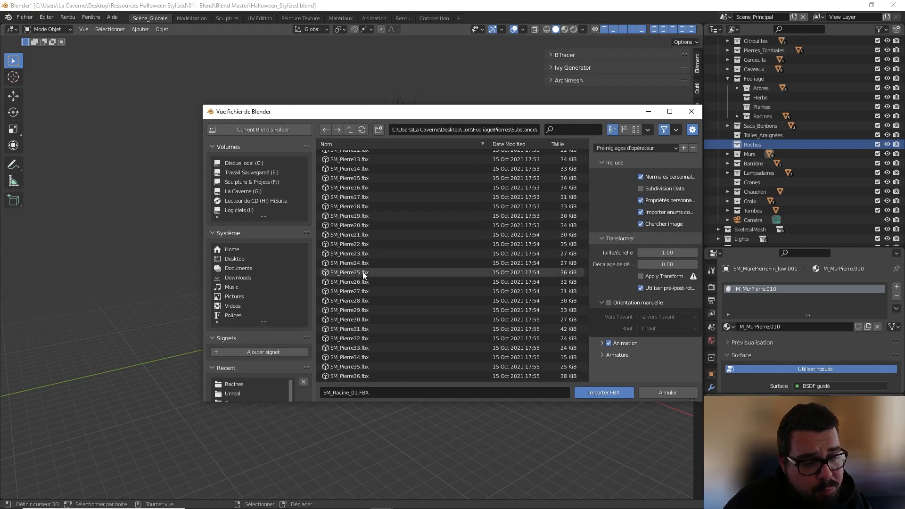
scroll(363, 271, "up", 5)
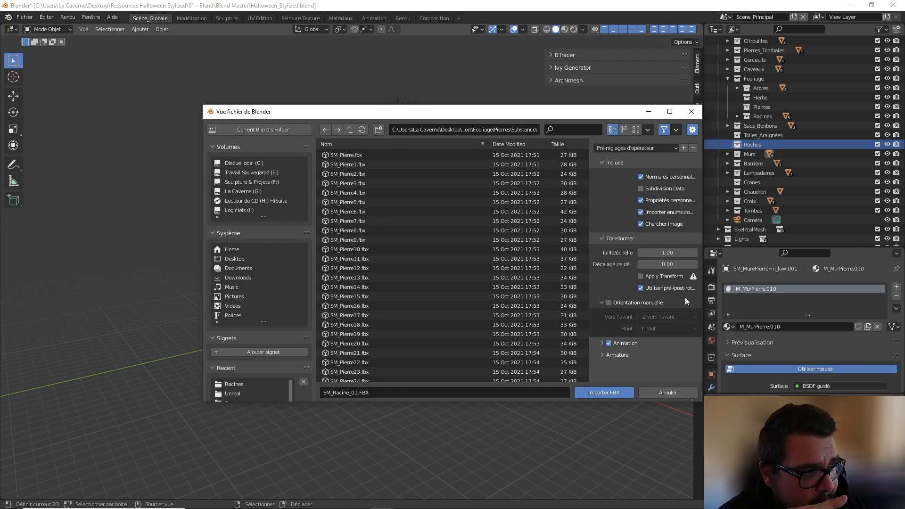
left_click(678, 393)
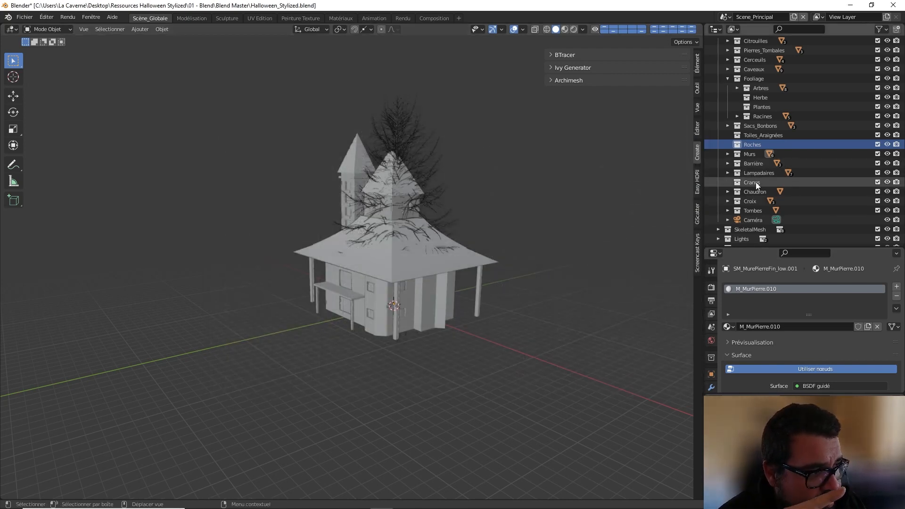
Import SM_Crane_low.fbx and SM_RocheMain_low.fbx from 02 - ZBrush\Export\Assets\Low into the Cranes collection.
left_click(752, 182)
left_click(33, 17)
mouse_move(52, 143)
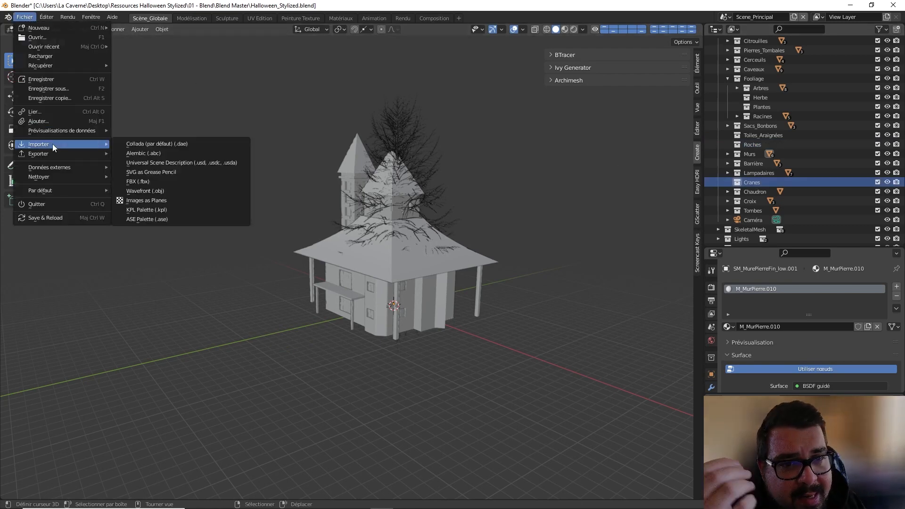
left_click(146, 182)
left_click(351, 131)
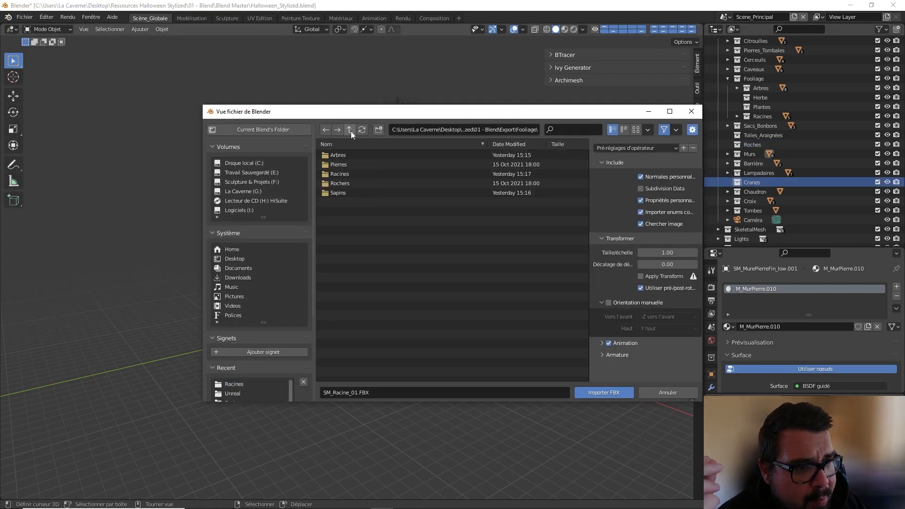
left_click(351, 131)
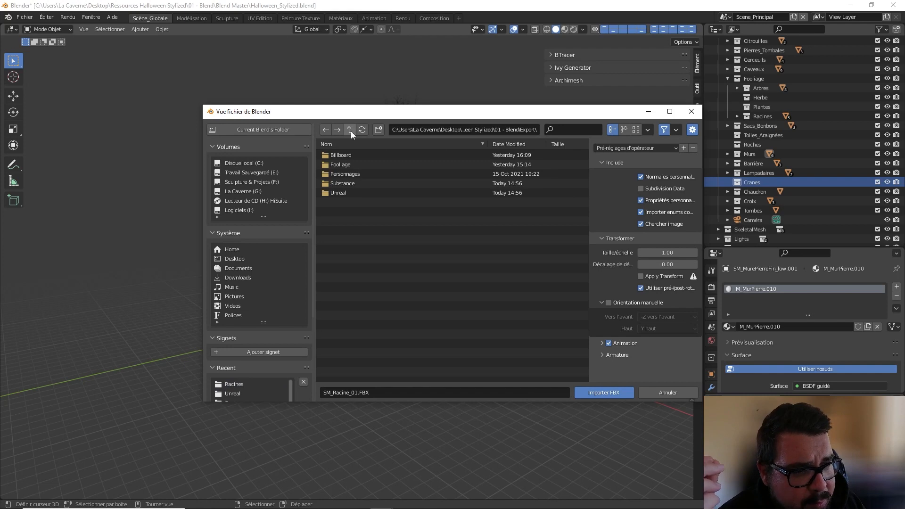
left_click(349, 129)
left_click(349, 130)
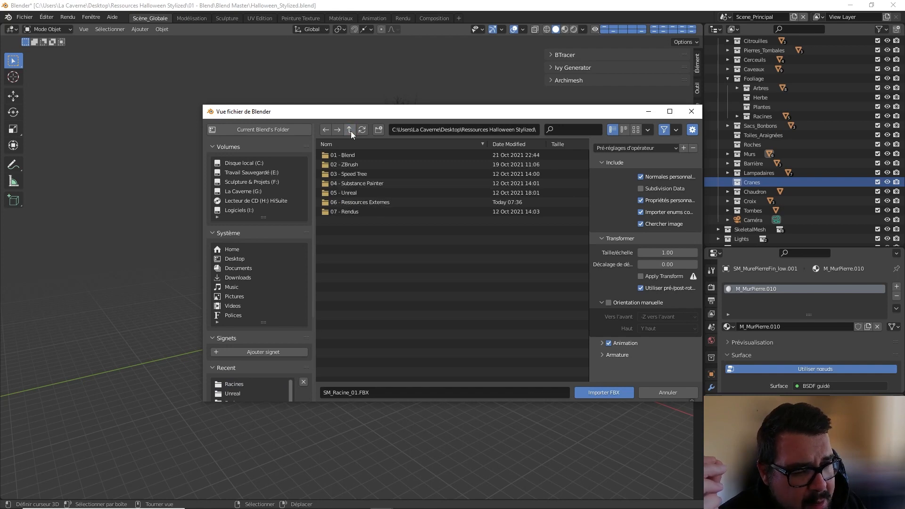
double_click(353, 165)
double_click(344, 157)
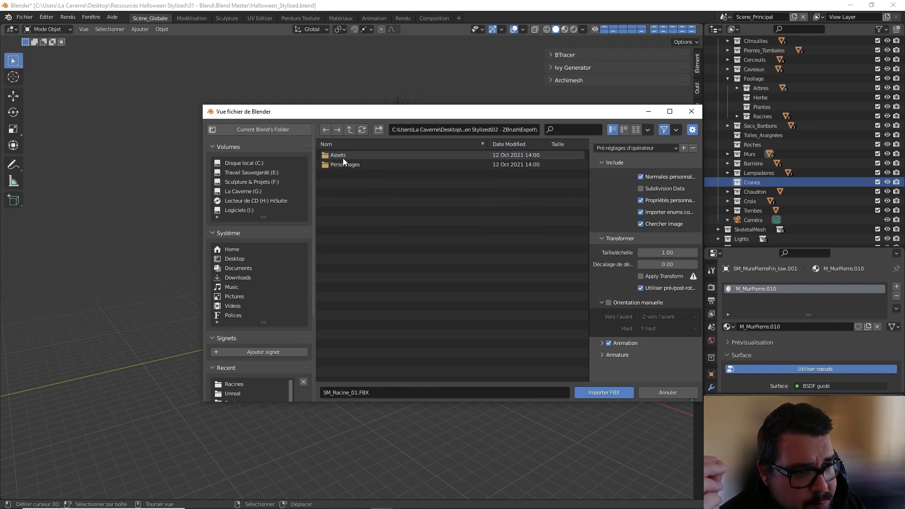
double_click(342, 157)
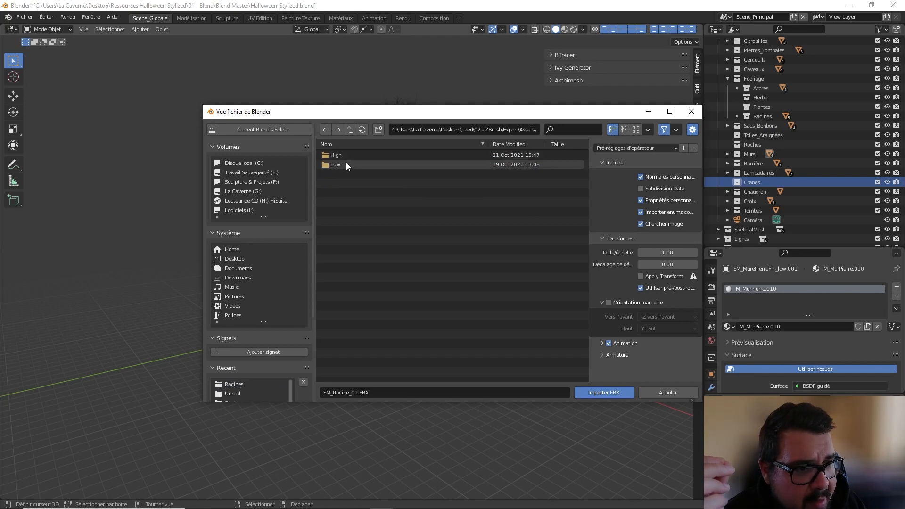
double_click(346, 164)
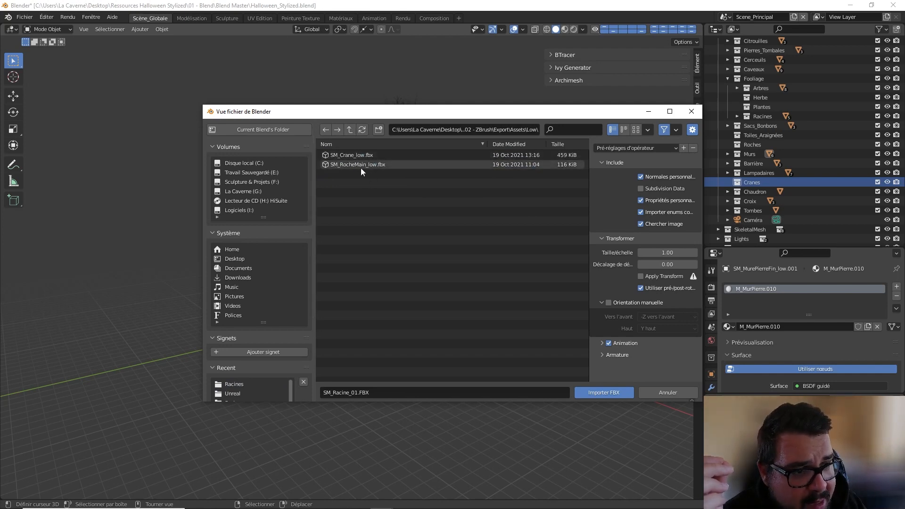
left_click(363, 154)
left_click_drag(367, 170, 360, 153)
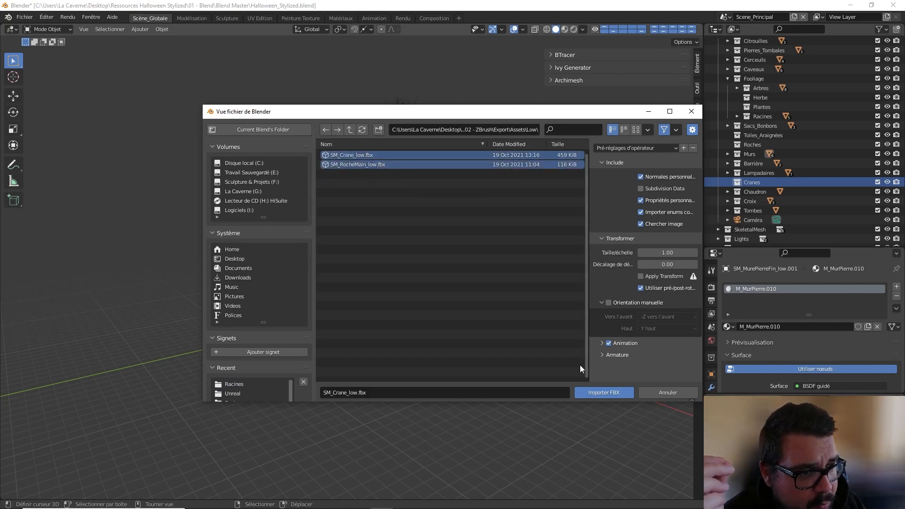
left_click(602, 391)
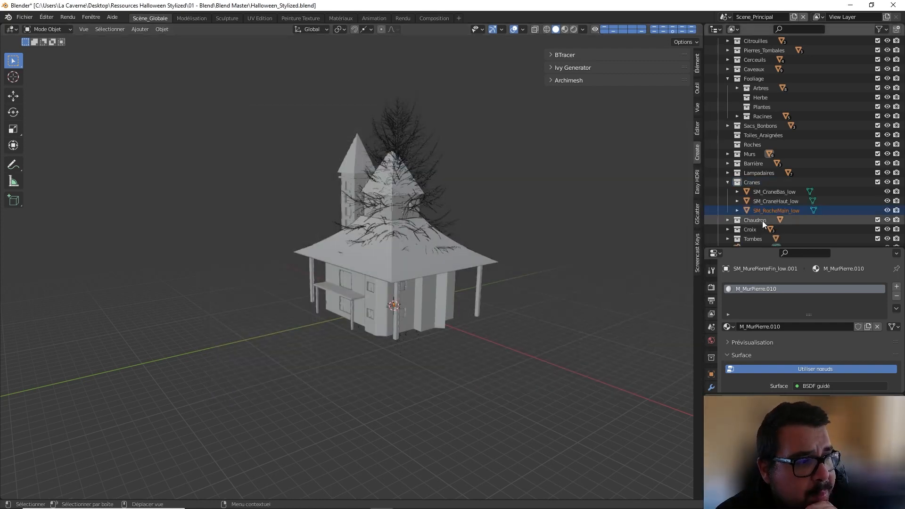
Move SM_RocheMain_low from Cranes into the Roches collection and collapse both collections.
left_click_drag(769, 213, 749, 145)
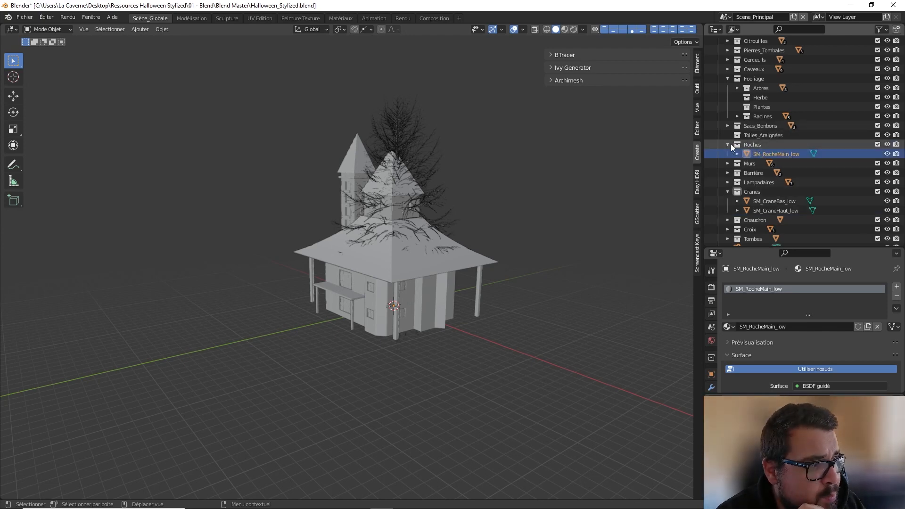
left_click(729, 145)
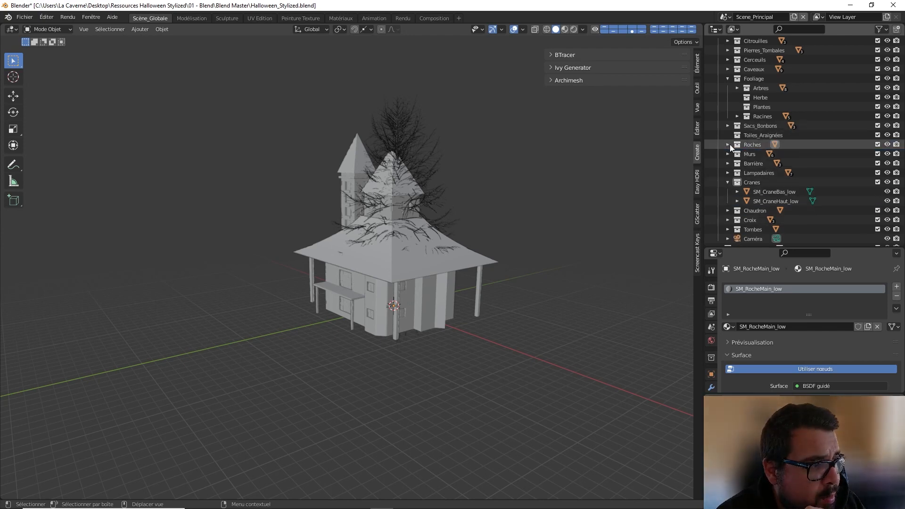
left_click(728, 183)
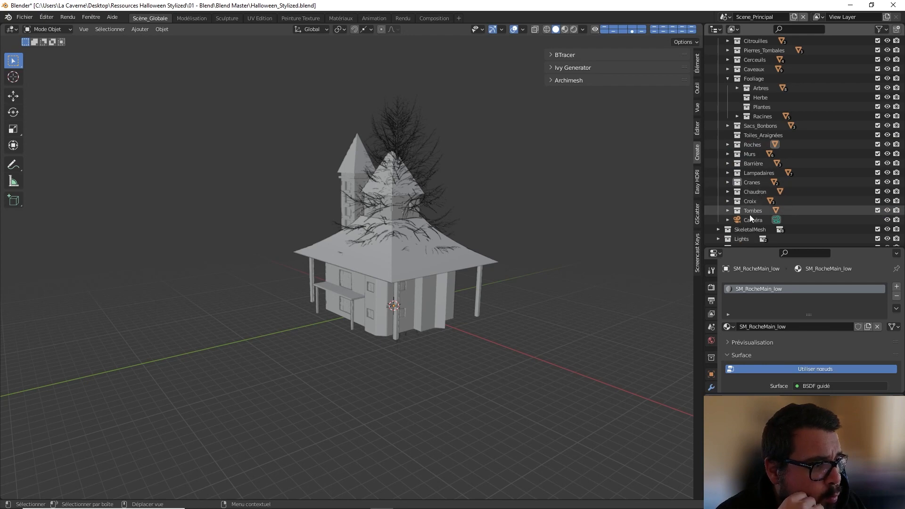
Move the Maison collection into Assets between Croix and Tombes, and exclude SkeletalMesh, Lights, Curves and Landscape from the view layer.
scroll(749, 228, "down", 3)
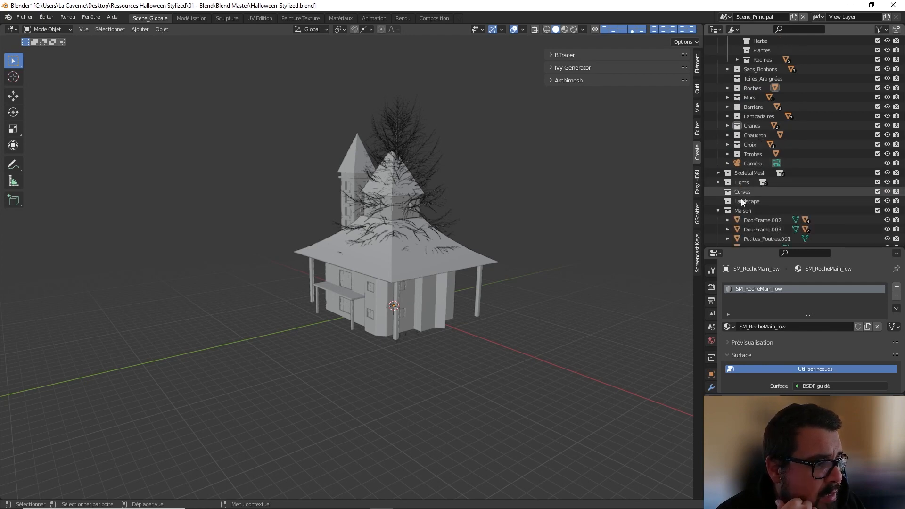
left_click(719, 211)
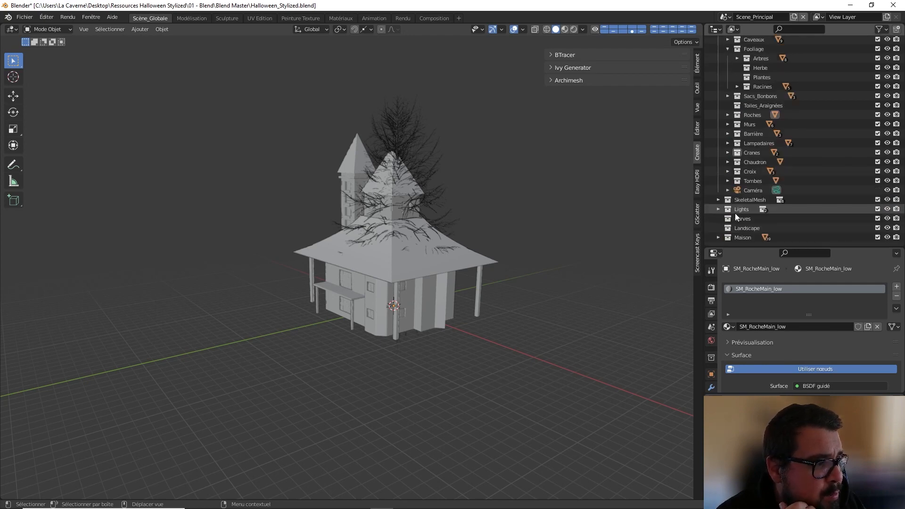
left_click(740, 240)
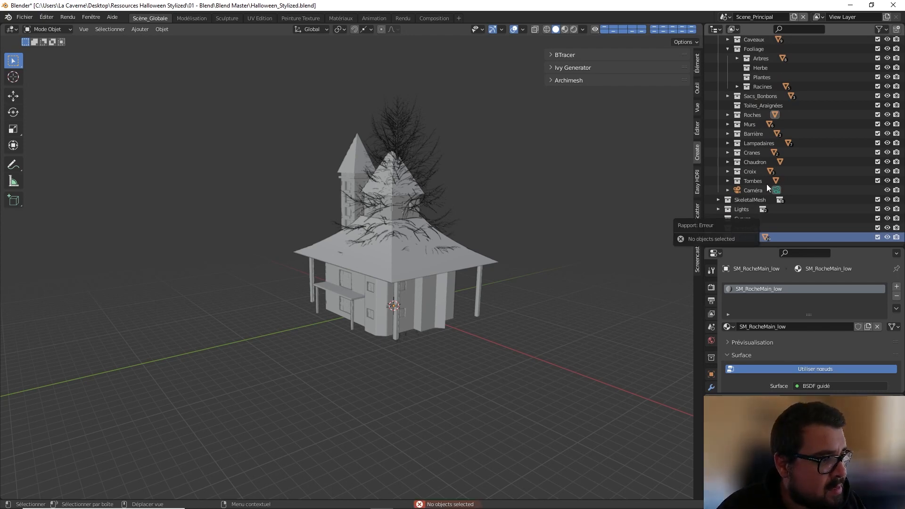
scroll(746, 198, "up", 2)
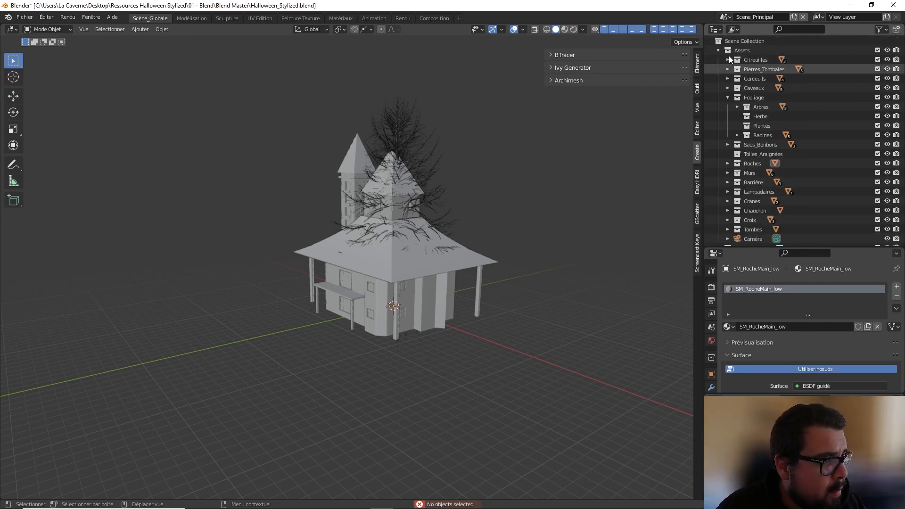
scroll(729, 56, "up", 3)
left_click(730, 98)
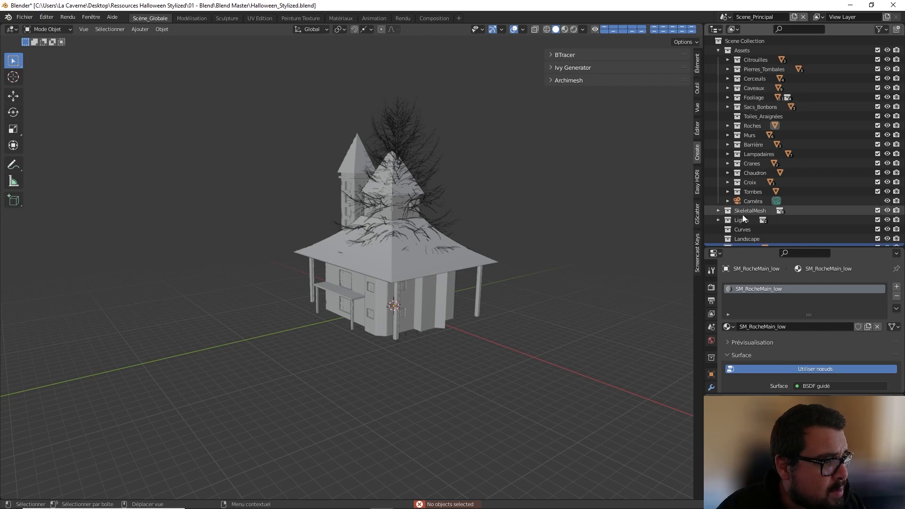
scroll(745, 230, "down", 1)
left_click_drag(743, 237, 753, 178)
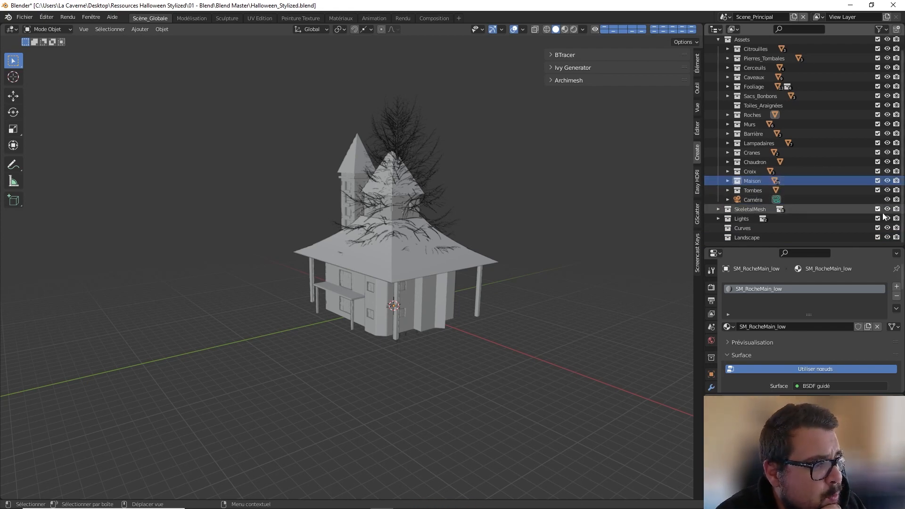
left_click_drag(877, 209, 873, 228)
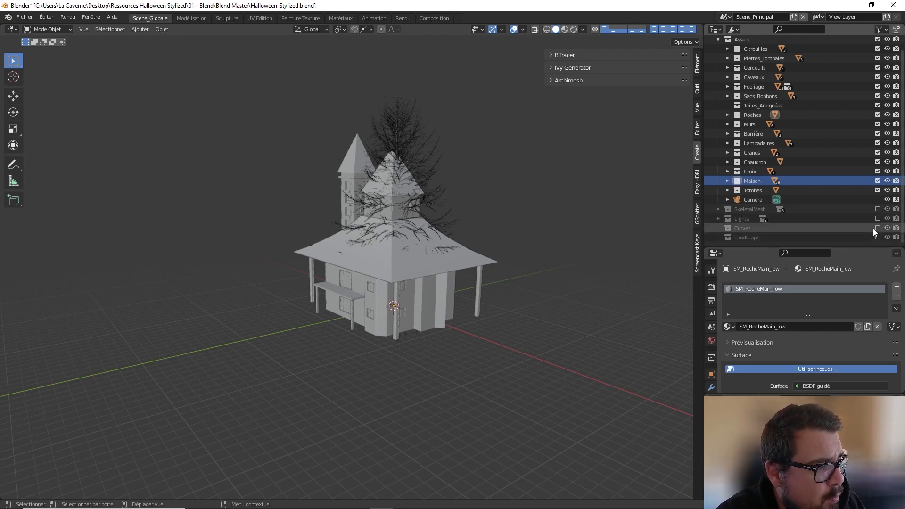
Select all the tree objects in the Arbres collection and add a Décimer modifier to the active SM_Arbre_Creepy_01.
scroll(852, 138, "up", 1)
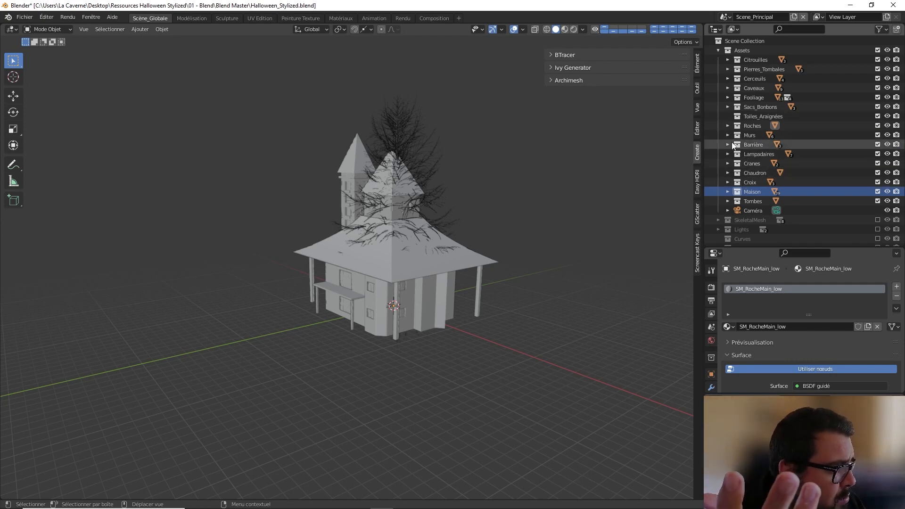
left_click(727, 97)
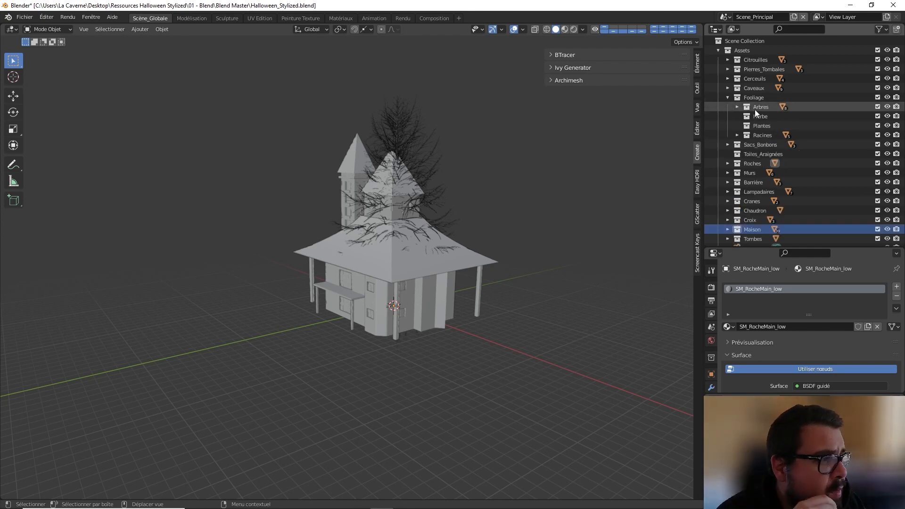
left_click(754, 107)
left_click(738, 107)
left_click(767, 117)
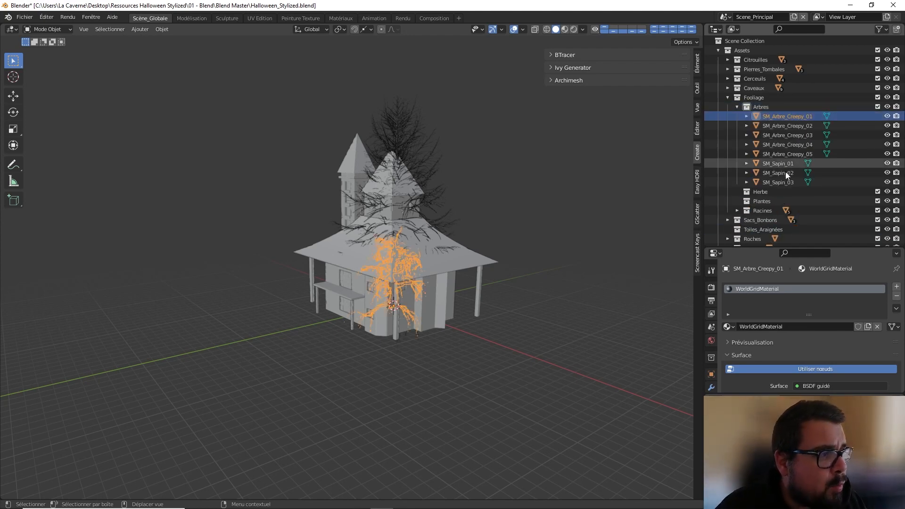
left_click(778, 182, "shift")
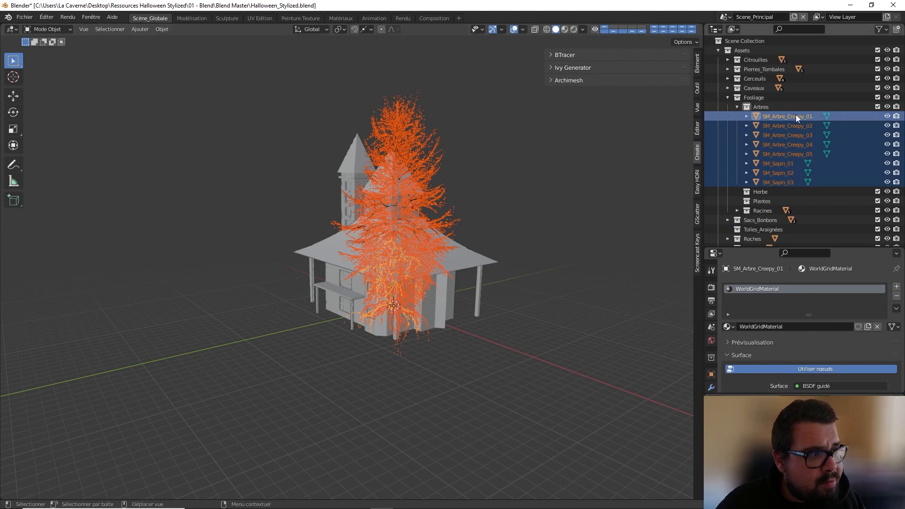
left_click(711, 387)
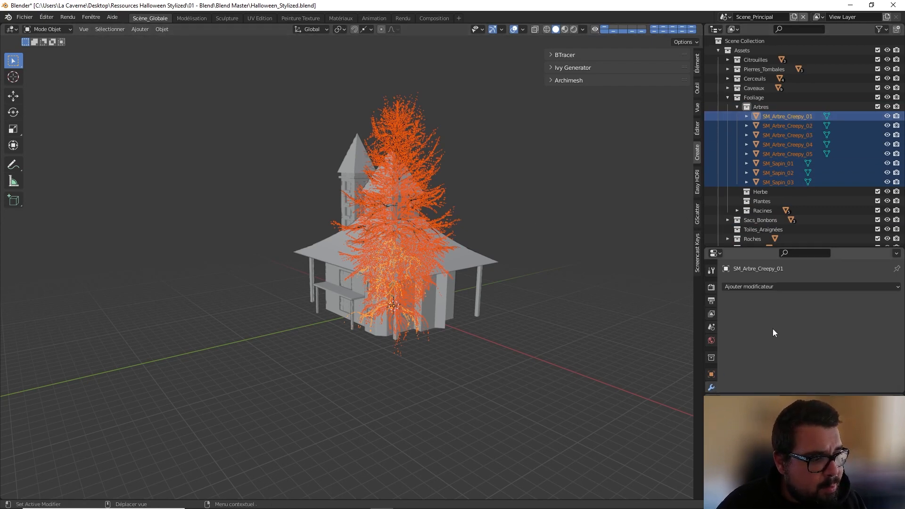
left_click(790, 286)
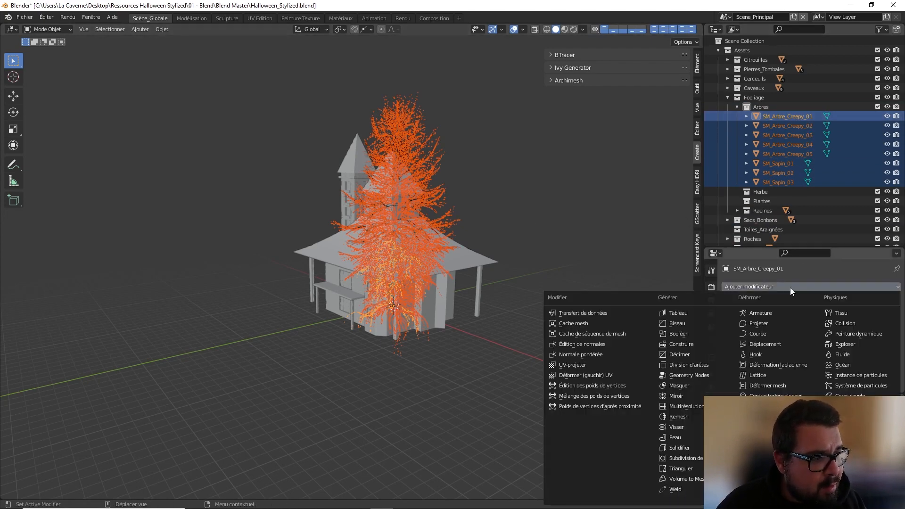
left_click(698, 353)
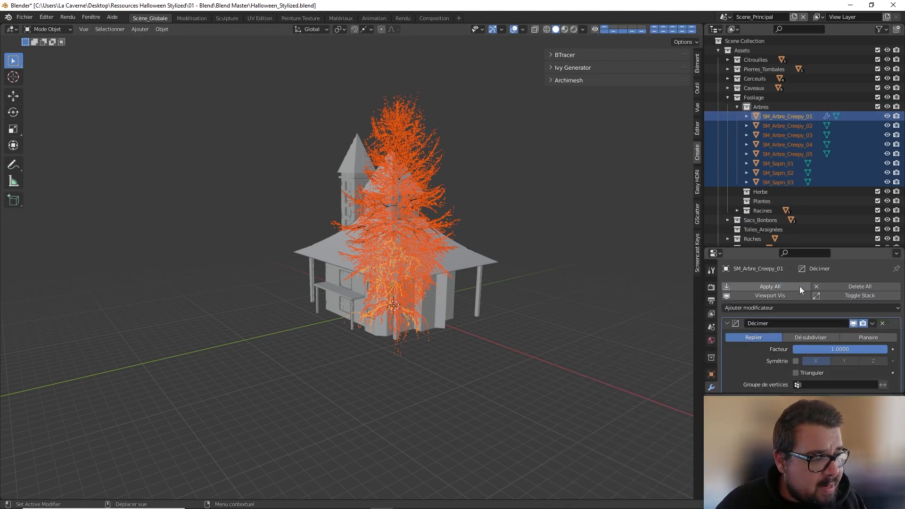
Set the Décimer factor to 0.1 and copy the modifier to the other selected trees.
left_click(814, 349)
type("0.")
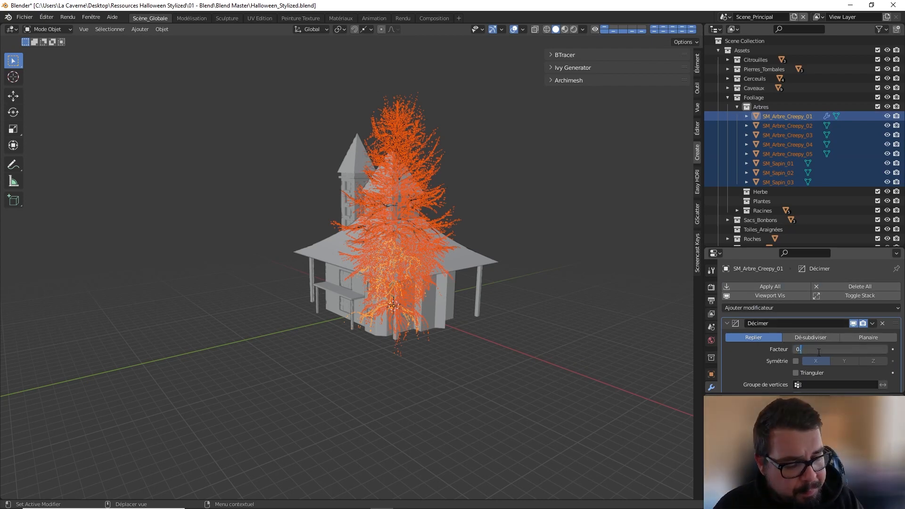
type("1")
key("Return")
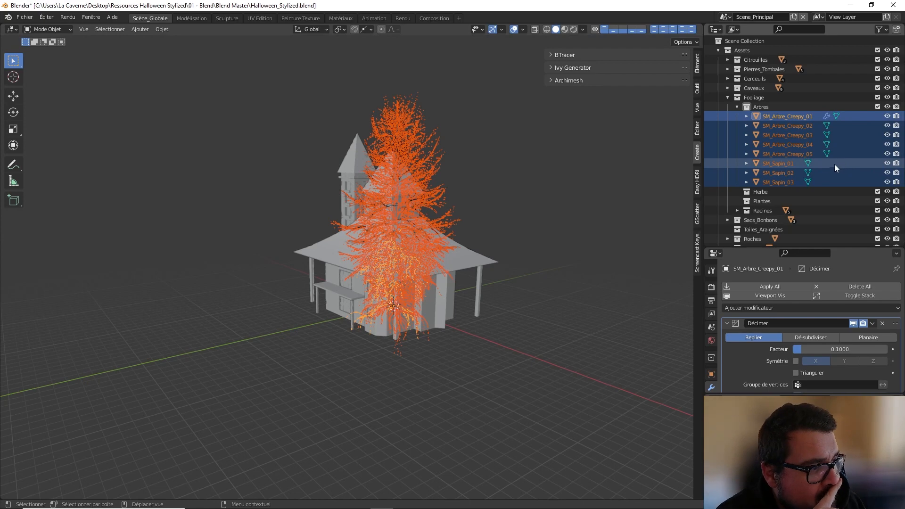
key("ctrl+l")
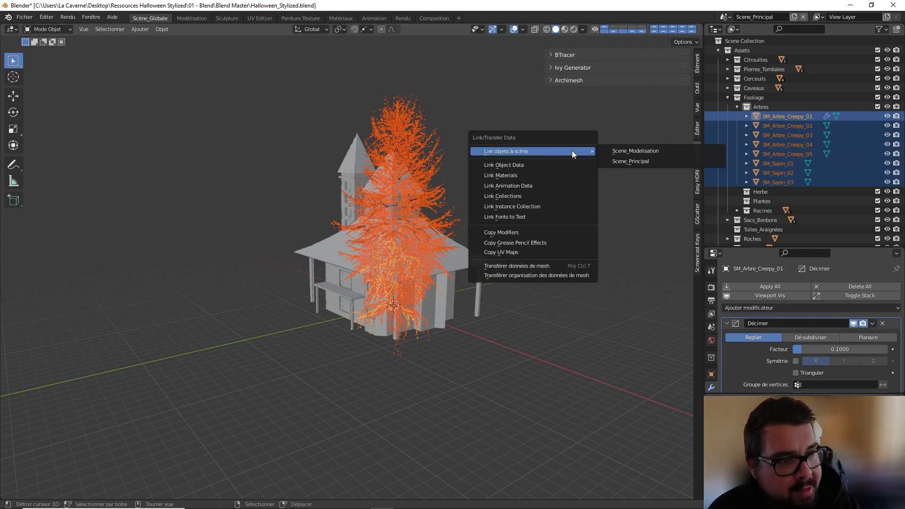
left_click(503, 233)
Copy the Décimer modifier from SM_Arbre_Creepy_01 to SM_Racine_01 through SM_Racine_05.
left_click(737, 210)
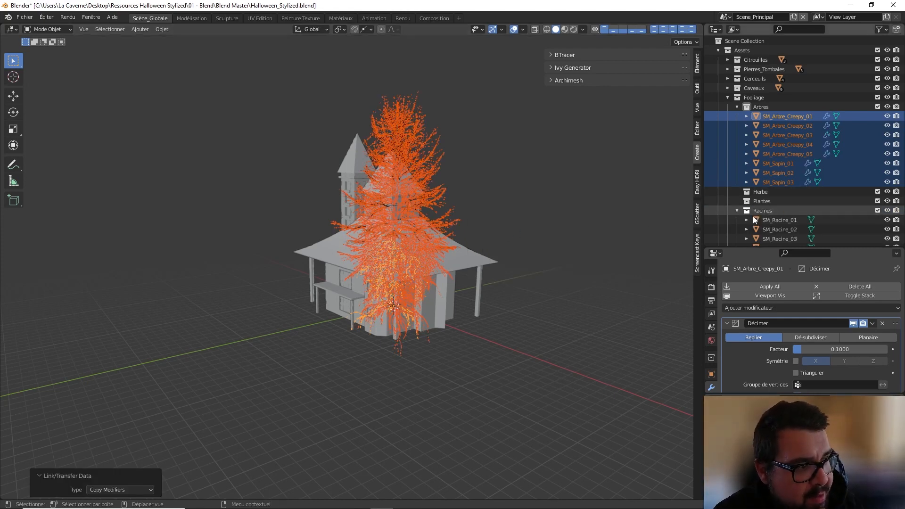
left_click(771, 224)
scroll(787, 221, "down", 2)
left_click(788, 219, "shift")
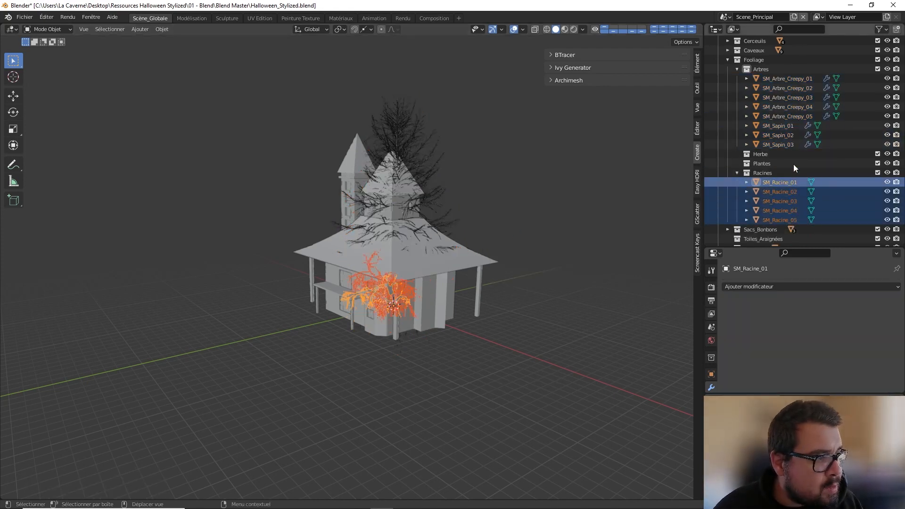
left_click(790, 78, "ctrl")
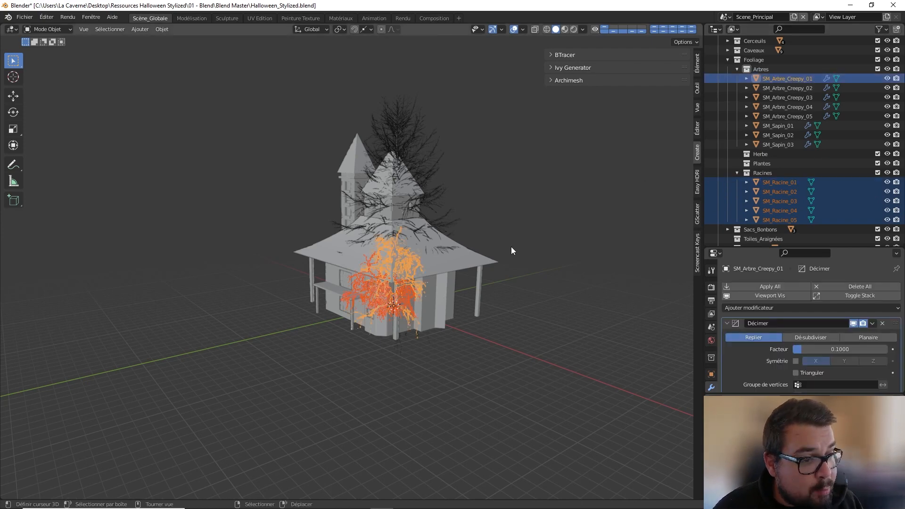
key("ctrl+l")
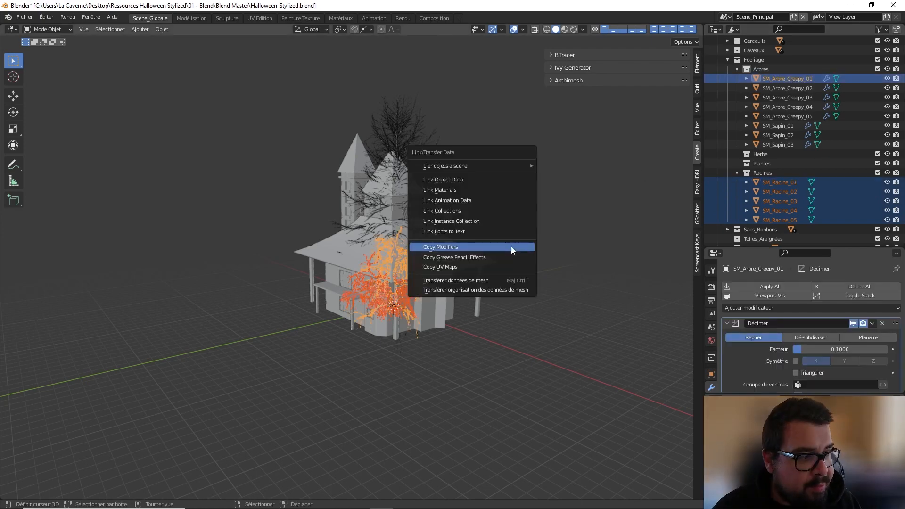
left_click(513, 250)
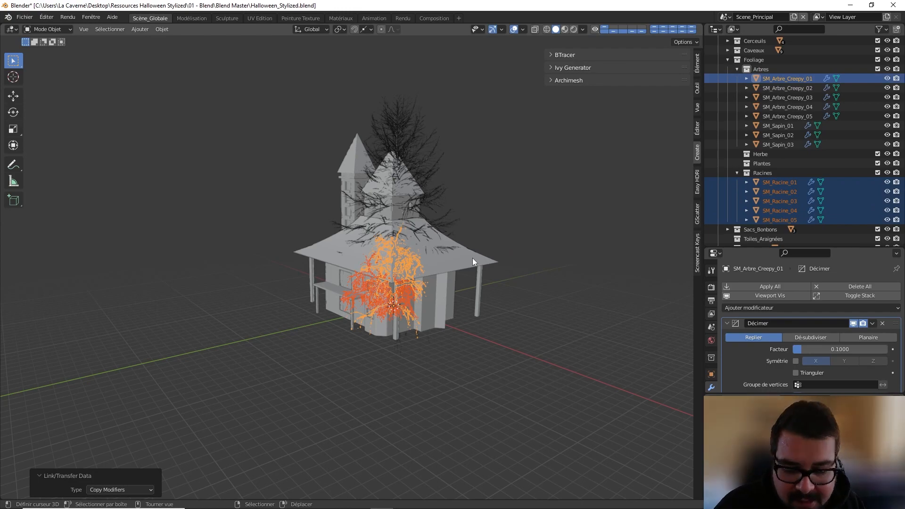
Deselect all objects and collapse the Fooliage collection in the scene hierarchy.
key("a")
left_click(476, 205)
middle_click_drag(381, 275, 443, 276)
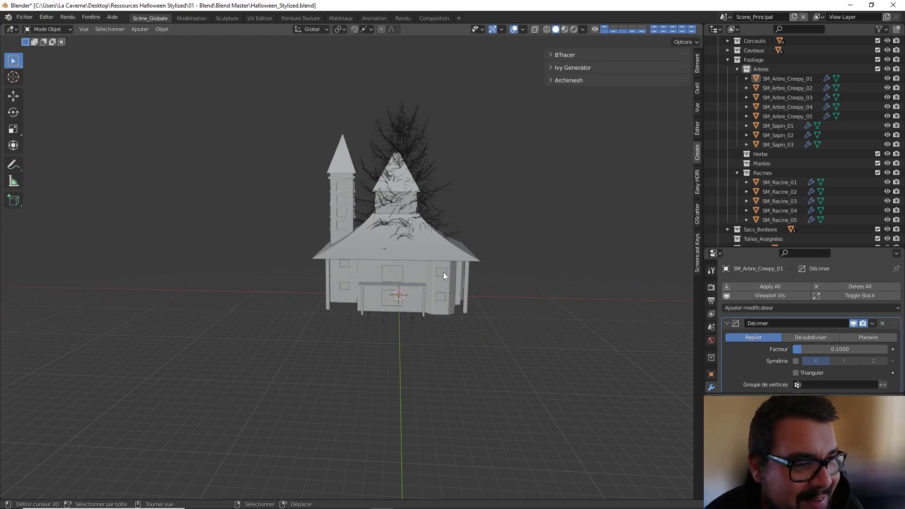
middle_click_drag(441, 270, 467, 249)
scroll(785, 56, "down", 2)
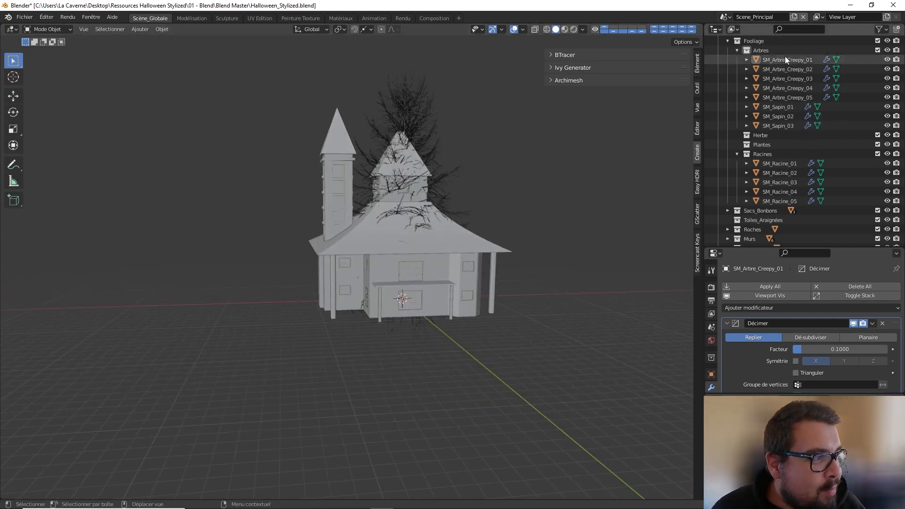
scroll(765, 69, "up", 4)
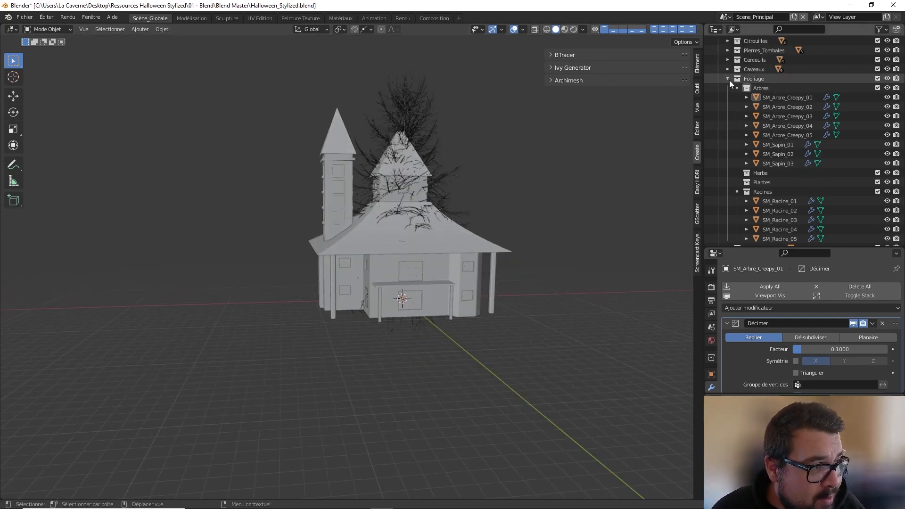
left_click(728, 78)
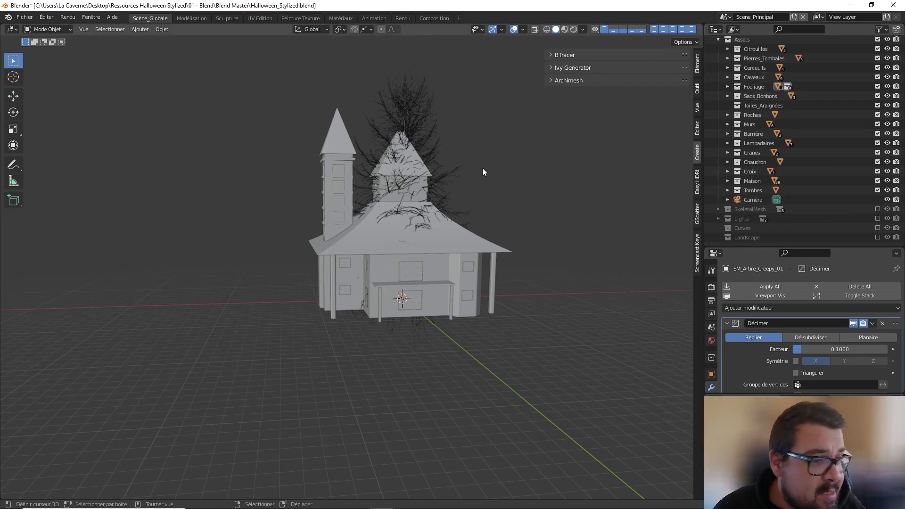